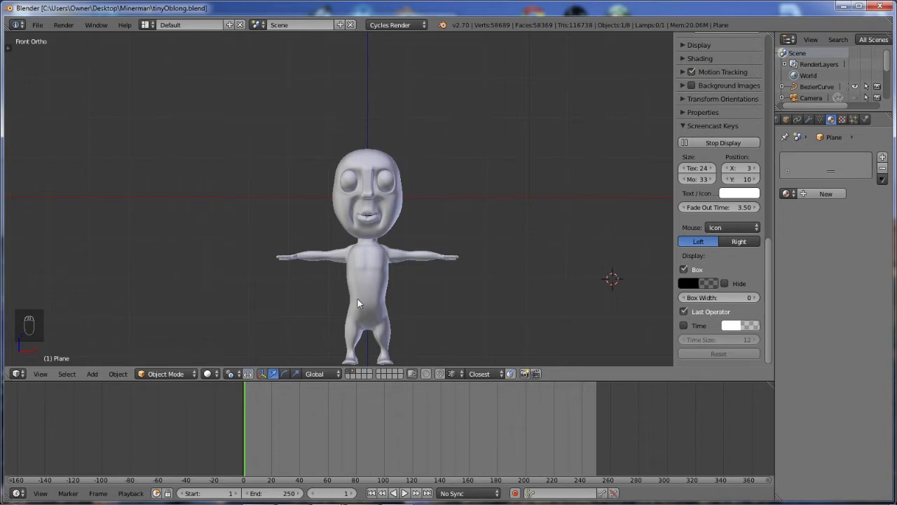
Switch the scene to the layer that holds the teeth and select the teeth model
{"action": "left_click", "coordinate": [353, 372]}
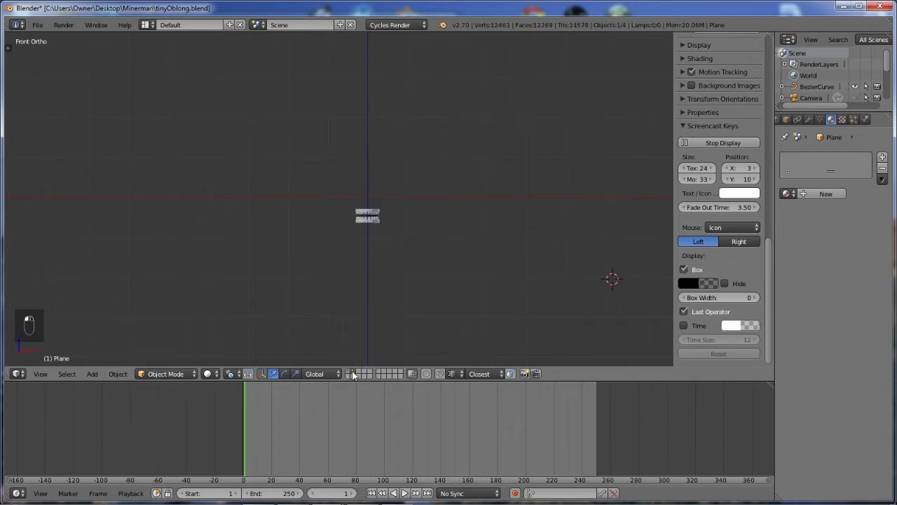
{"action": "scroll", "coordinate": [374, 243], "scroll_direction": "up", "scroll_amount": 5}
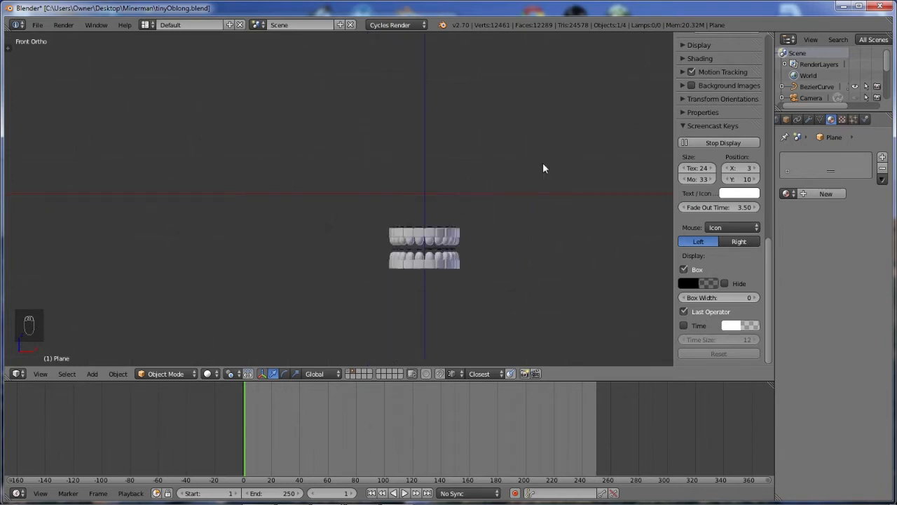
{"action": "right_click", "coordinate": [438, 242]}
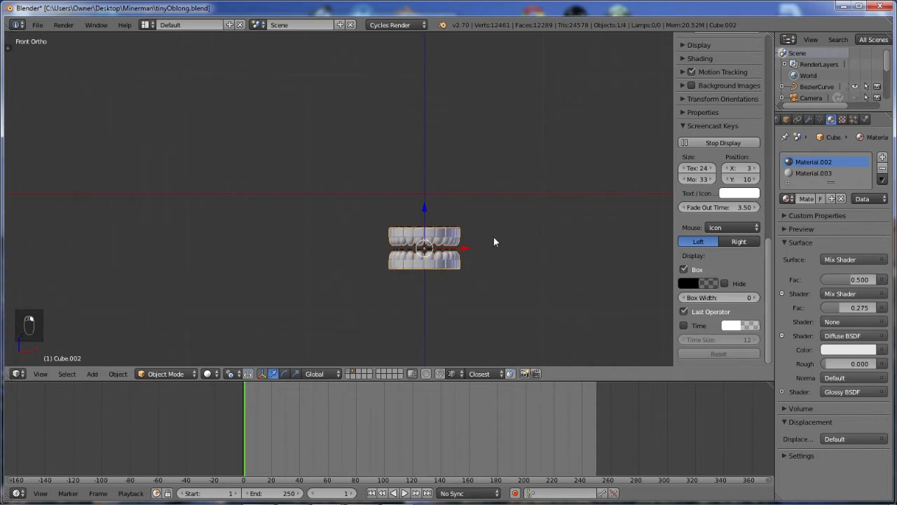
{"action": "scroll", "coordinate": [494, 242], "scroll_direction": "up", "scroll_amount": 2}
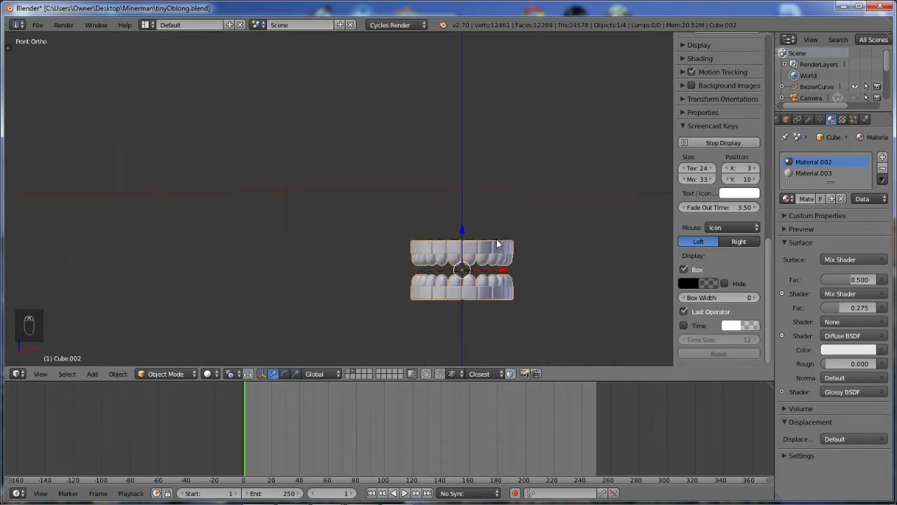
{"action": "key", "text": "KP_Decimal"}
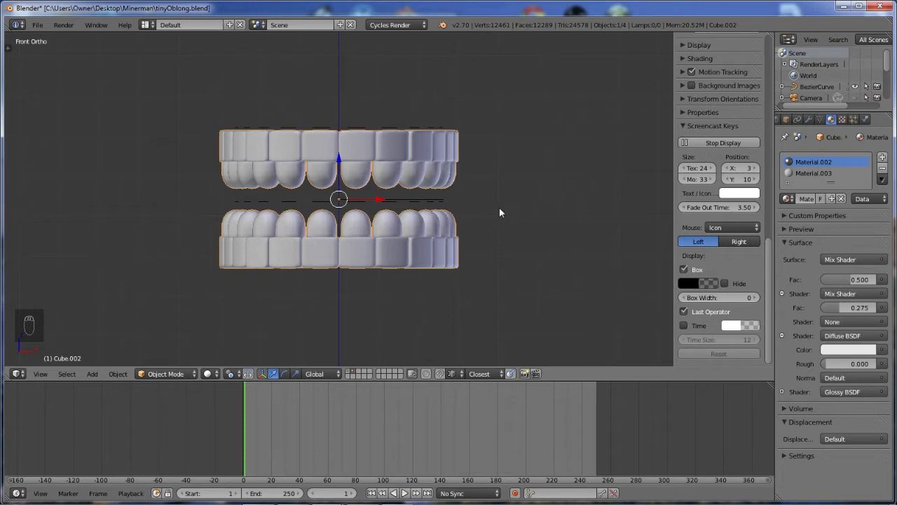
Render the current frame to preview the teeth, and return to the 3D view
{"action": "key", "text": "F12"}
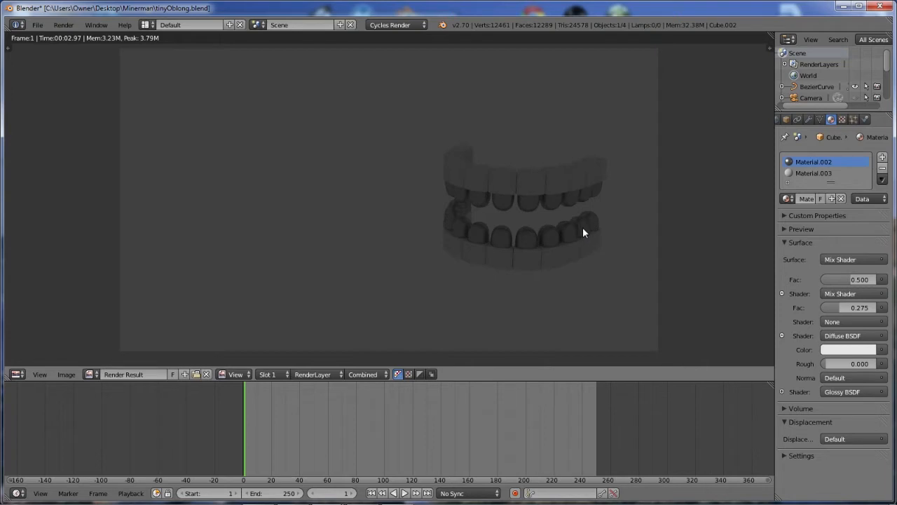
{"action": "key", "text": "Escape"}
{"action": "scroll", "coordinate": [392, 232], "scroll_direction": "down", "scroll_amount": 1}
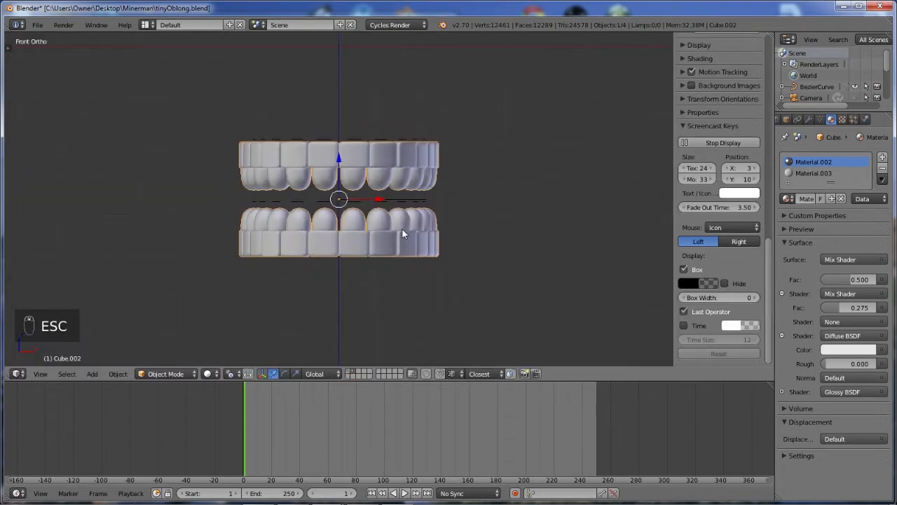
{"action": "key", "text": "shift+space"}
{"action": "scroll", "coordinate": [521, 245], "scroll_direction": "down", "scroll_amount": 3}
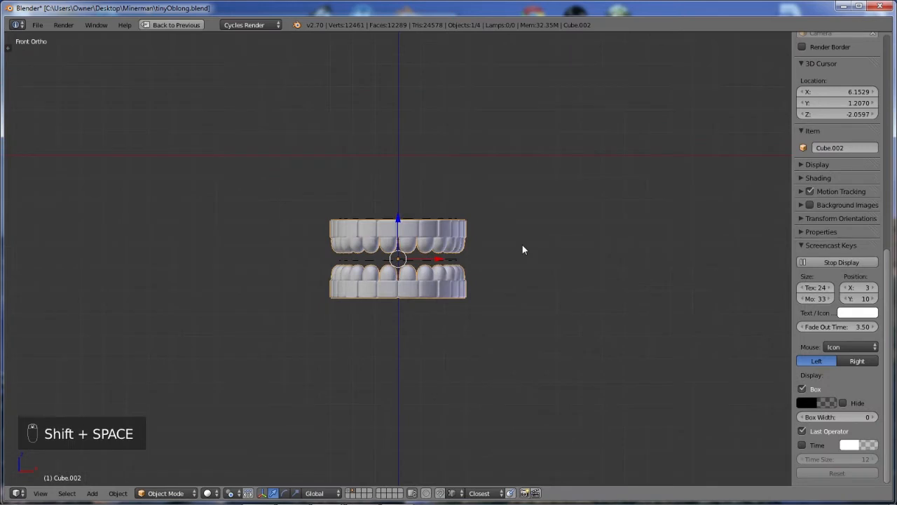
{"action": "key", "text": "shift+space"}
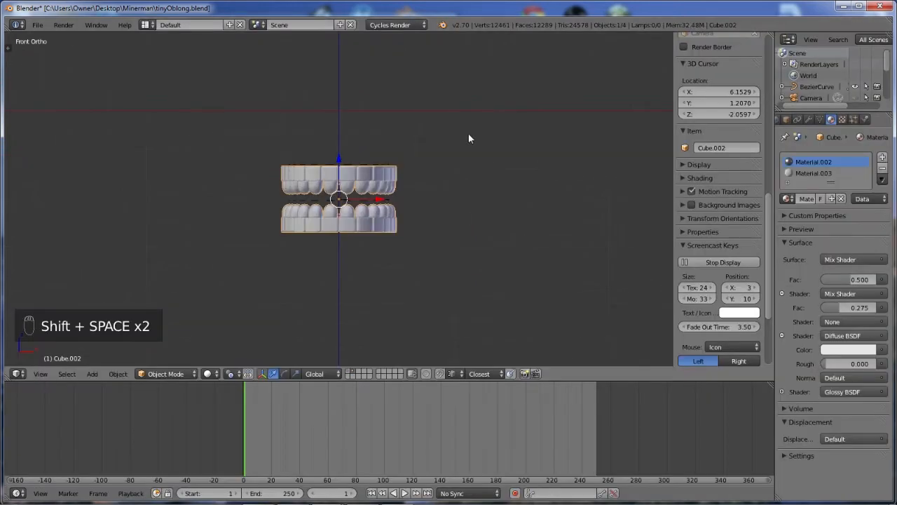
Hide the 3D view's properties sidebar and join the timeline area into the 3D view
{"action": "key", "text": "n"}
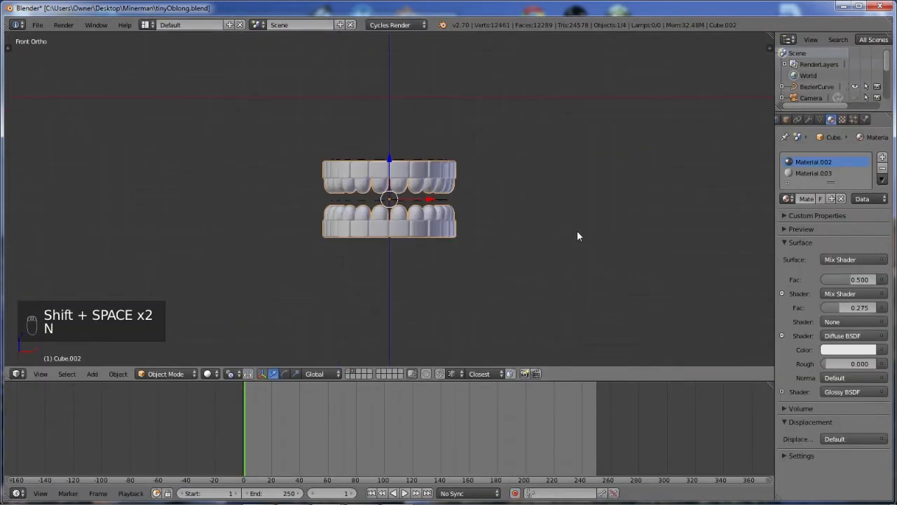
{"action": "right_click", "coordinate": [611, 382]}
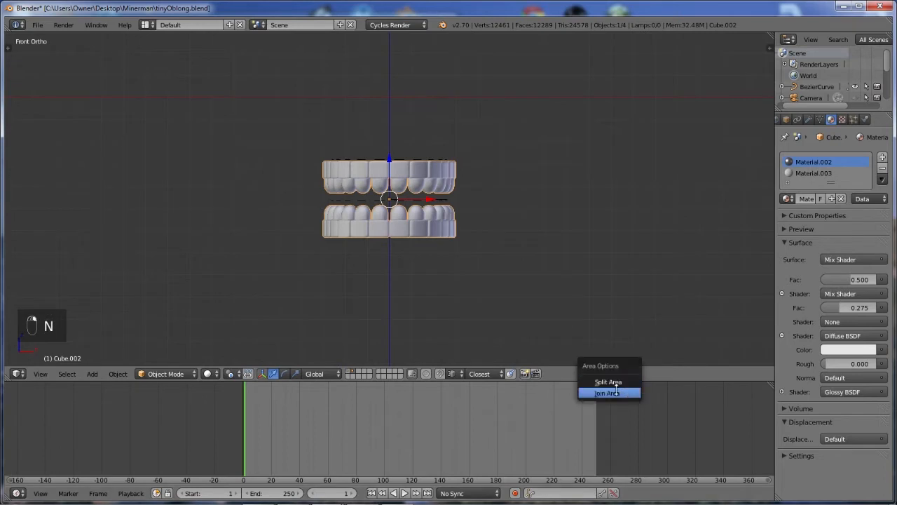
{"action": "left_click", "coordinate": [611, 393]}
{"action": "left_click", "coordinate": [610, 410]}
{"action": "scroll", "coordinate": [522, 294], "scroll_direction": "up", "scroll_amount": 4}
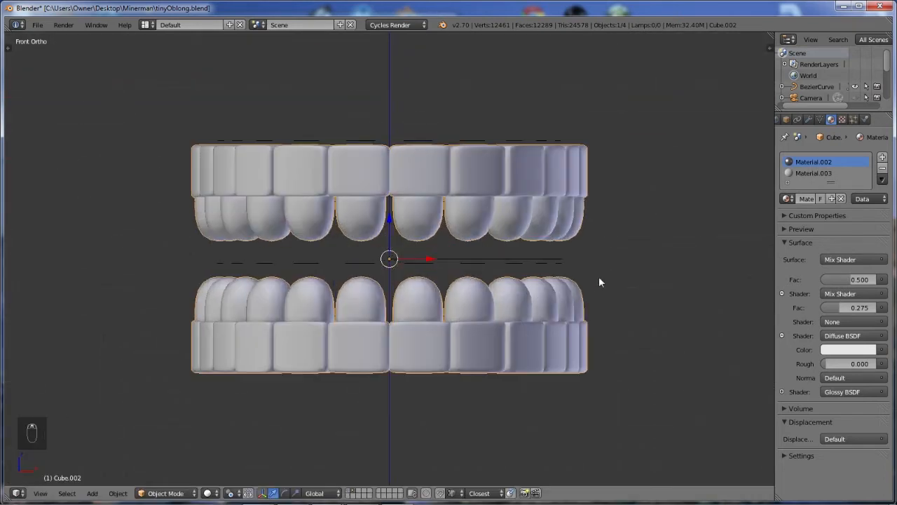
Check which faces of the teeth mesh use Material.002 by selecting its assigned faces in Edit Mode
{"action": "middle_click_drag", "start_coordinate": [627, 255], "coordinate": [587, 275]}
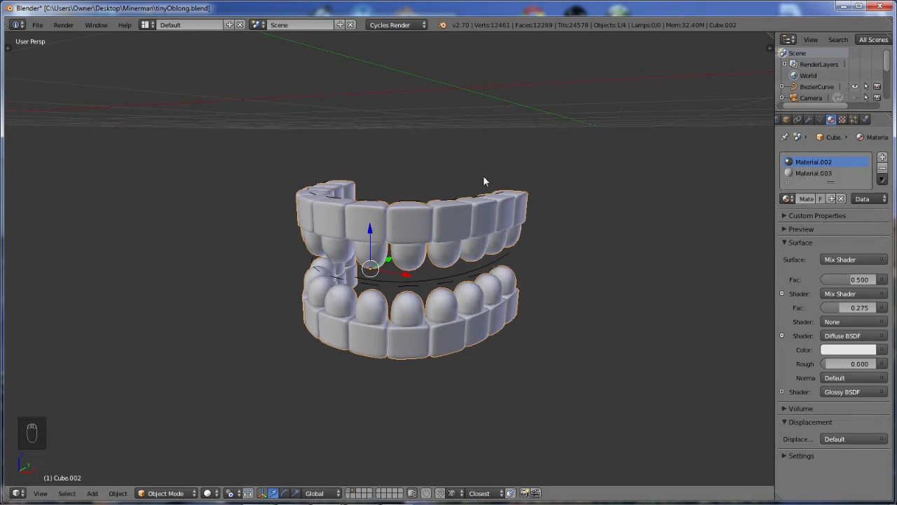
{"action": "key", "text": "Tab"}
{"action": "middle_click_drag", "start_coordinate": [533, 230], "coordinate": [687, 192]}
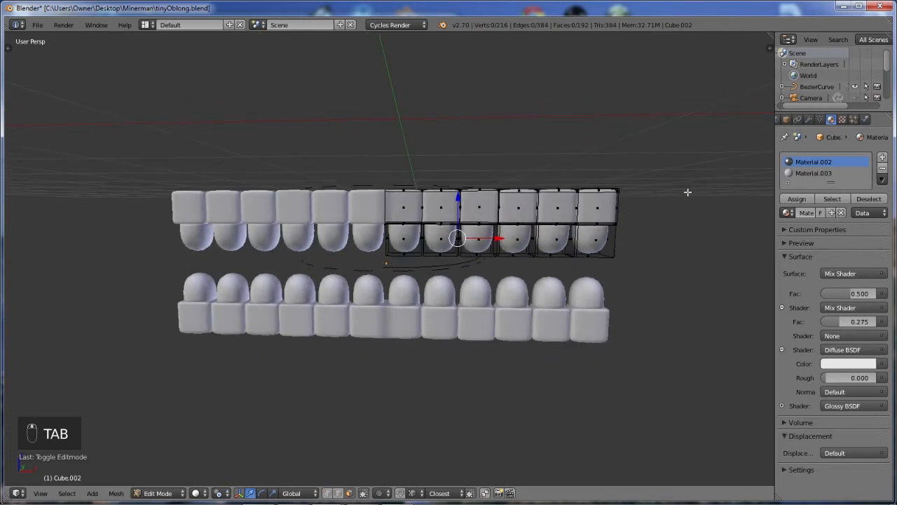
{"action": "left_click", "coordinate": [832, 199]}
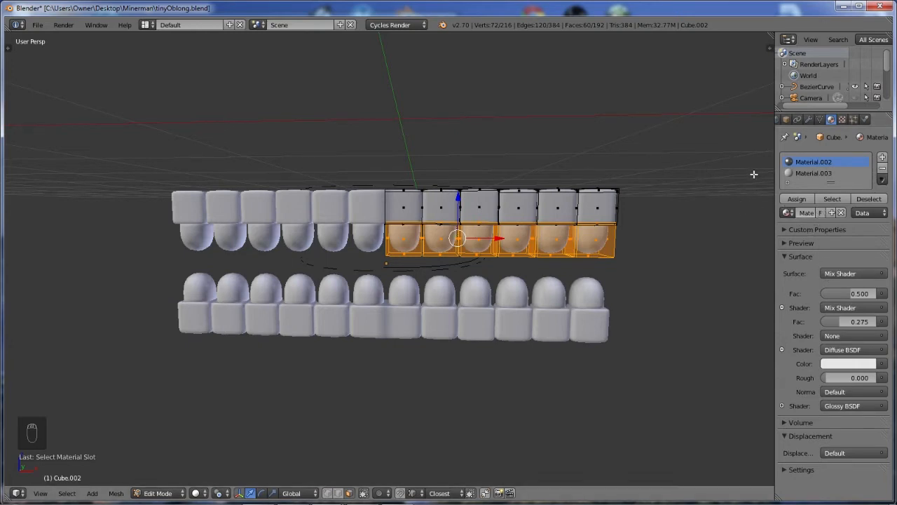
{"action": "key", "text": "Tab"}
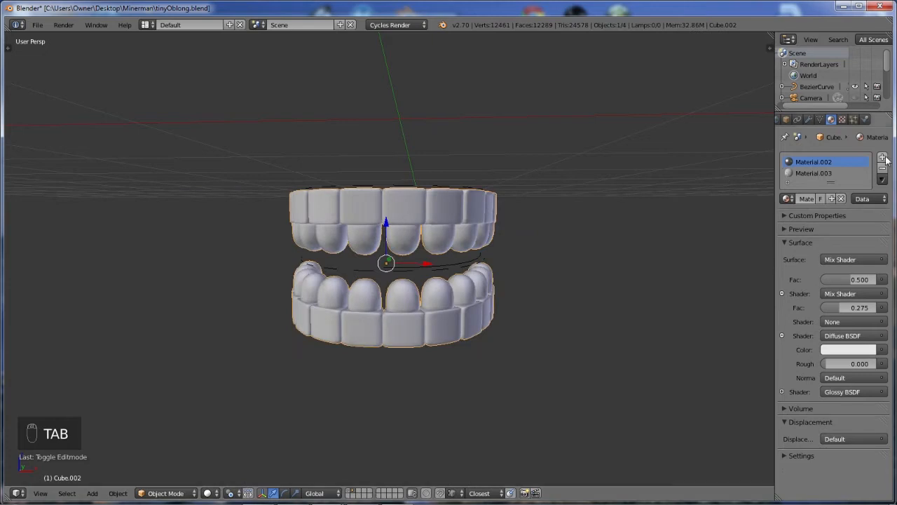
Remove the Material.002 slot from the teeth model and rename the remaining material as Gums
{"action": "left_click", "coordinate": [883, 168]}
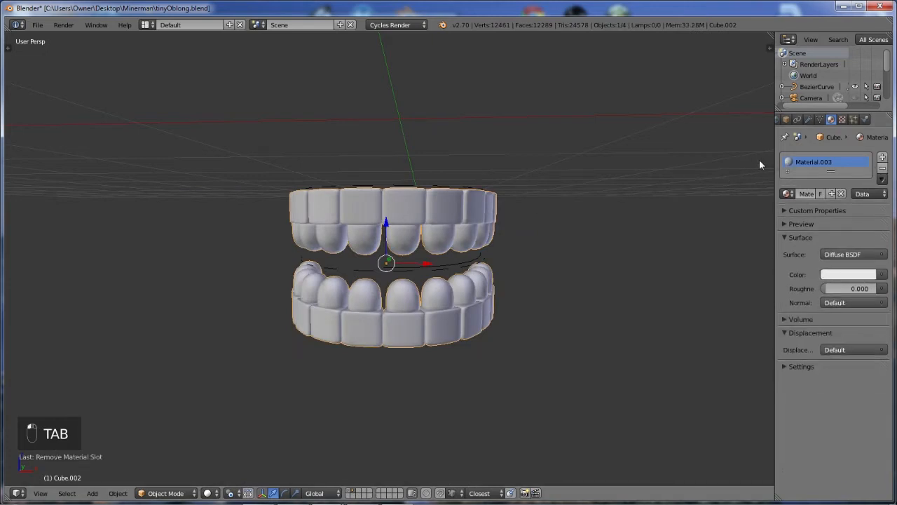
{"action": "double_click", "coordinate": [811, 162]}
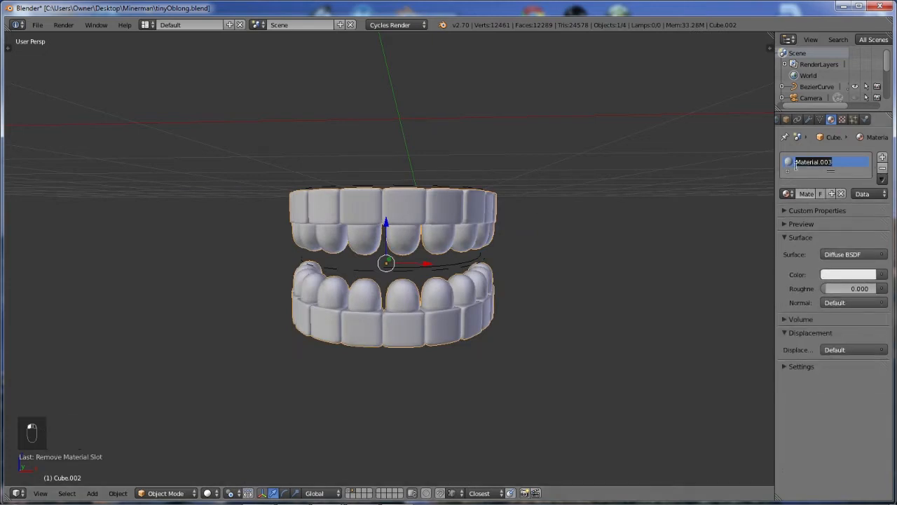
{"action": "key", "text": "BackSpace"}
{"action": "type", "text": "Gums"}
{"action": "key", "text": "Return"}
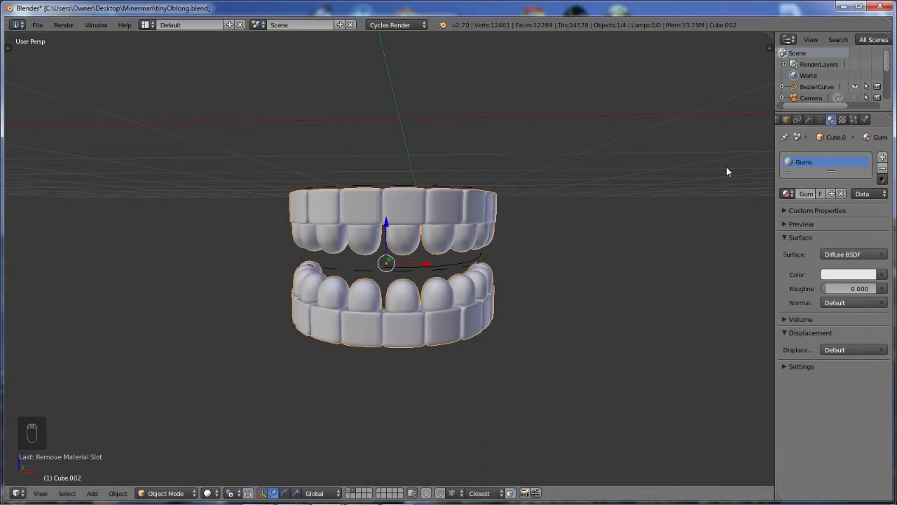
Add a second material slot with a new material and name it teeth
{"action": "left_click", "coordinate": [883, 157]}
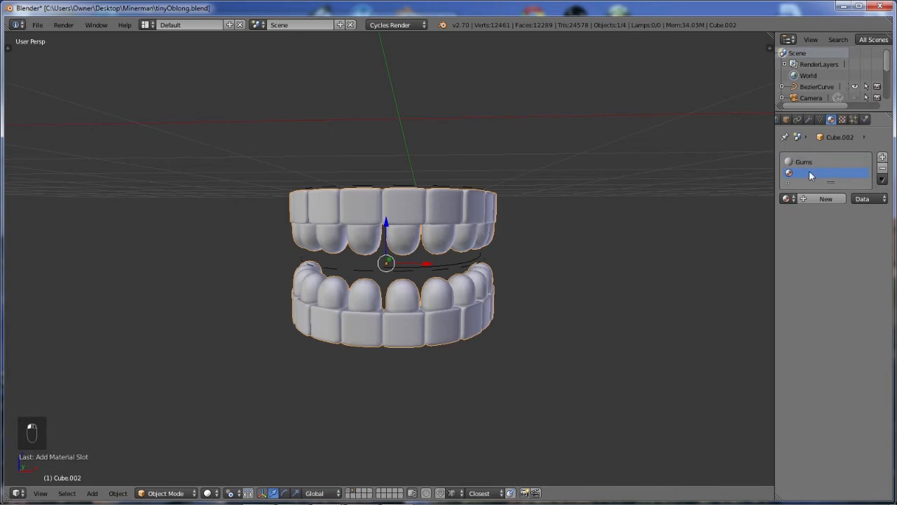
{"action": "left_click", "coordinate": [826, 199]}
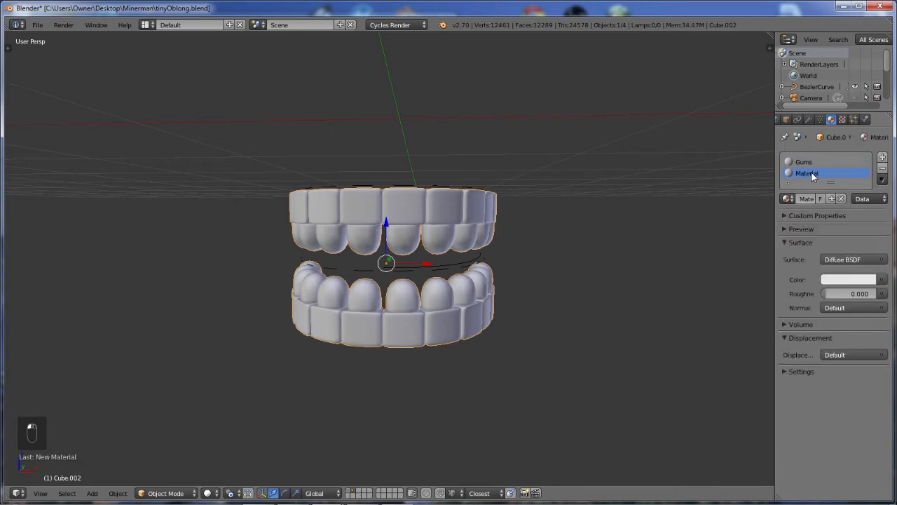
{"action": "double_click", "coordinate": [810, 173]}
{"action": "type", "text": "teeth"}
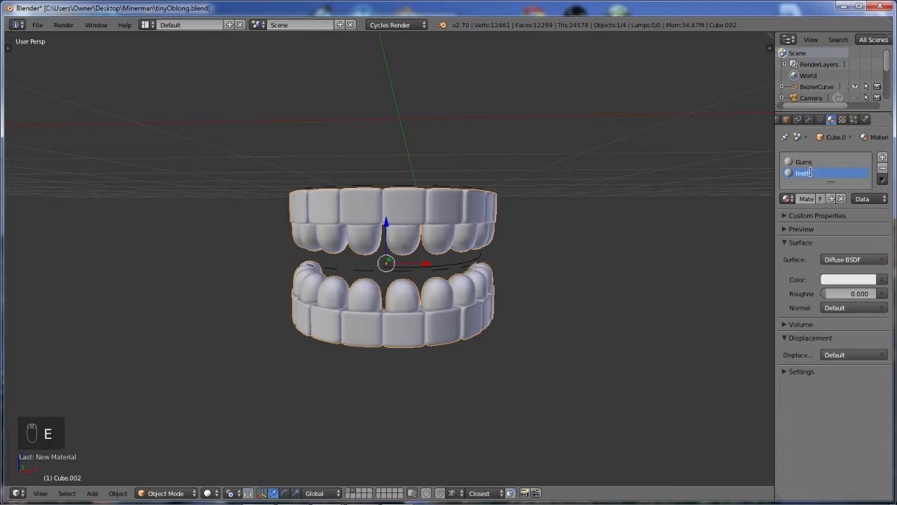
{"action": "key", "text": "Return"}
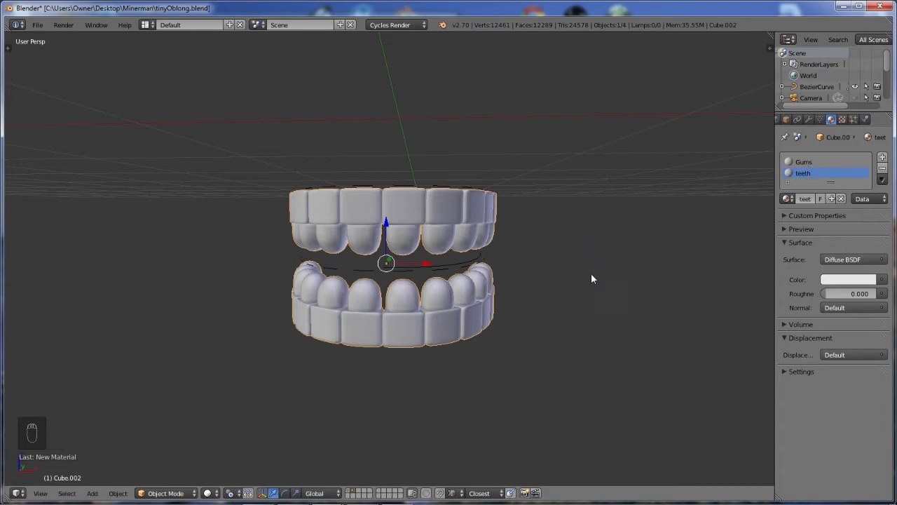
Change the surface of the teeth material to a Mix Shader
{"action": "left_click", "coordinate": [806, 163]}
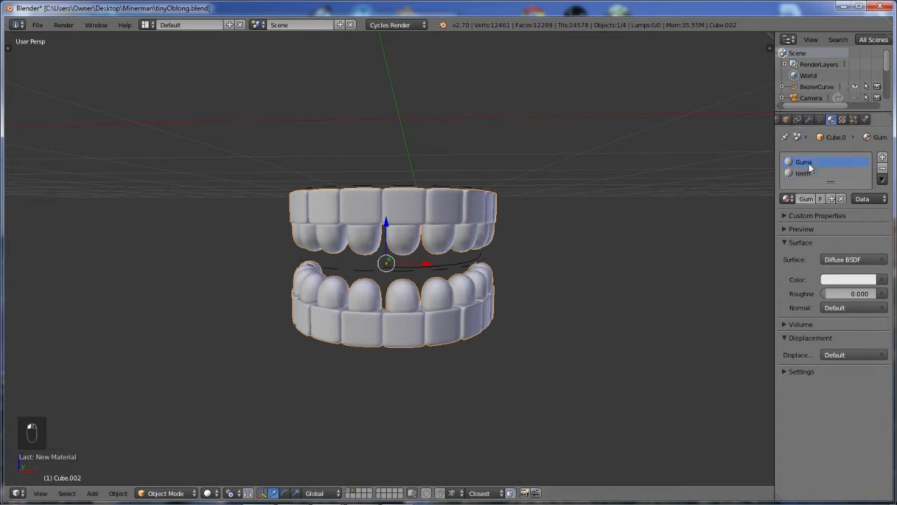
{"action": "left_click", "coordinate": [803, 171]}
{"action": "left_click", "coordinate": [846, 260]}
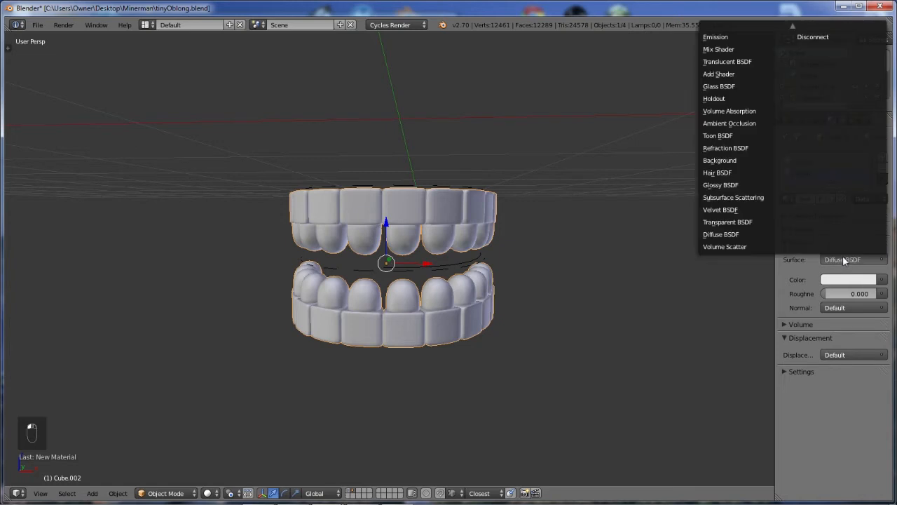
{"action": "left_click", "coordinate": [729, 48]}
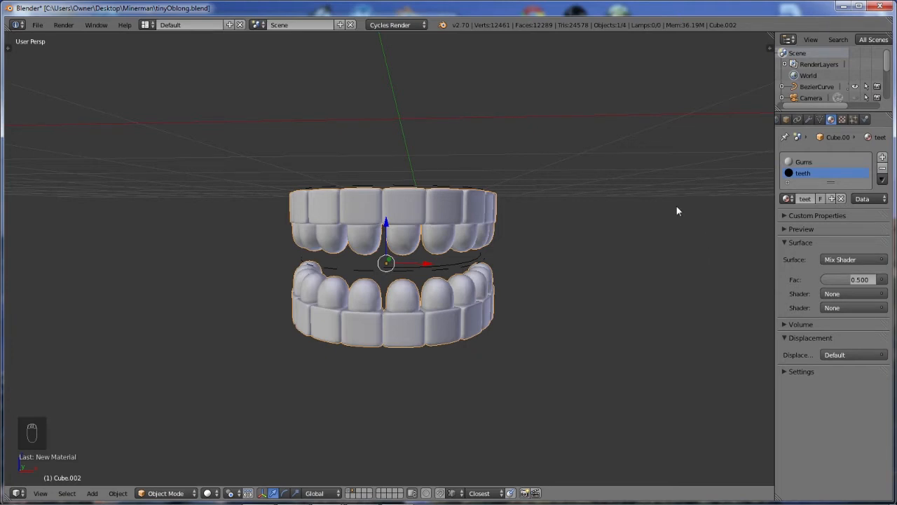
Fill the teeth material's Mix Shader with Diffuse BSDF as first shader and Glossy BSDF as second
{"action": "middle_click_drag", "start_coordinate": [643, 284], "coordinate": [660, 268]}
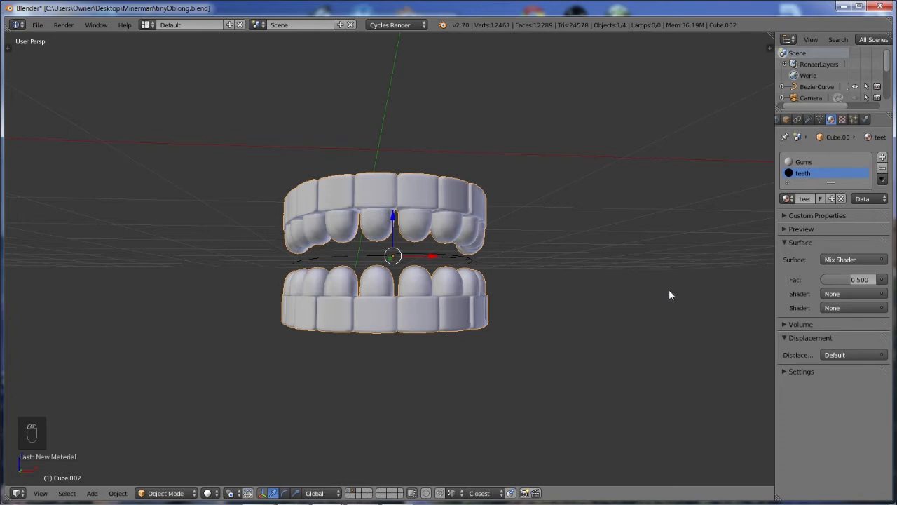
{"action": "middle_click_drag", "start_coordinate": [669, 295], "coordinate": [578, 307]}
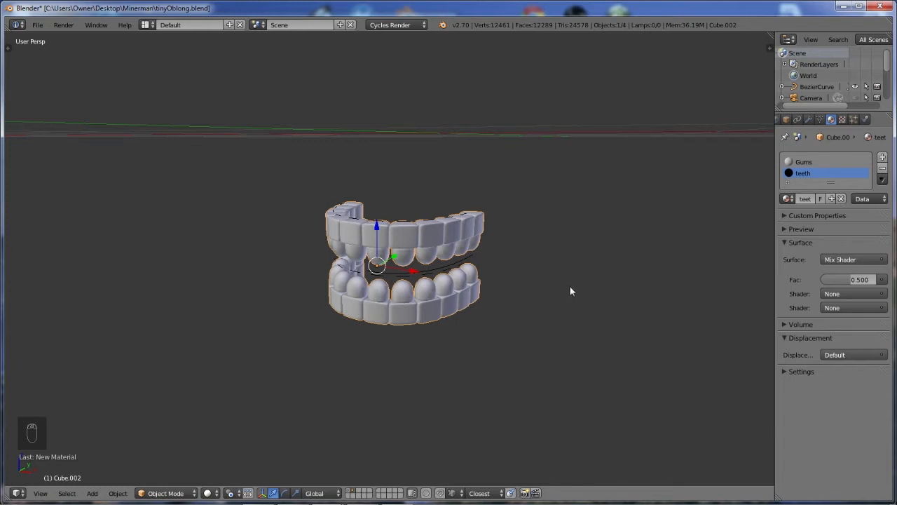
{"action": "left_click", "coordinate": [845, 294]}
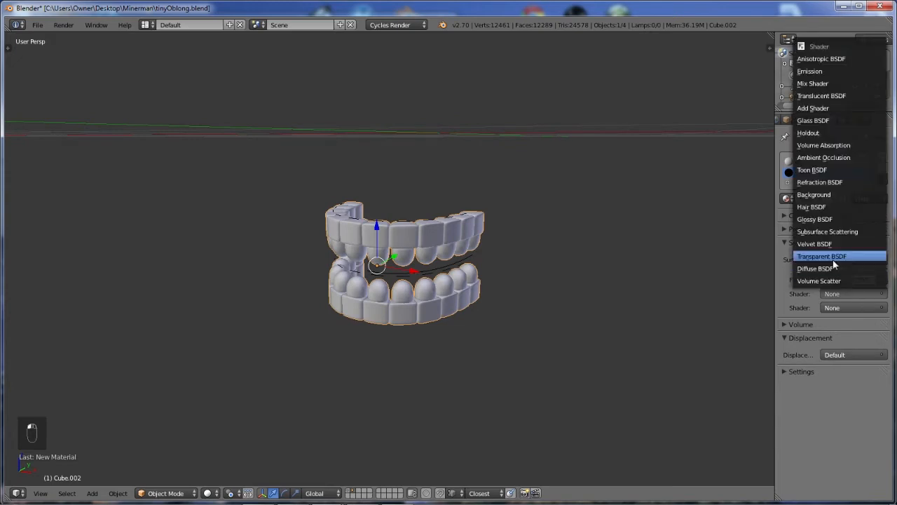
{"action": "left_click", "coordinate": [831, 268]}
{"action": "left_click", "coordinate": [843, 350]}
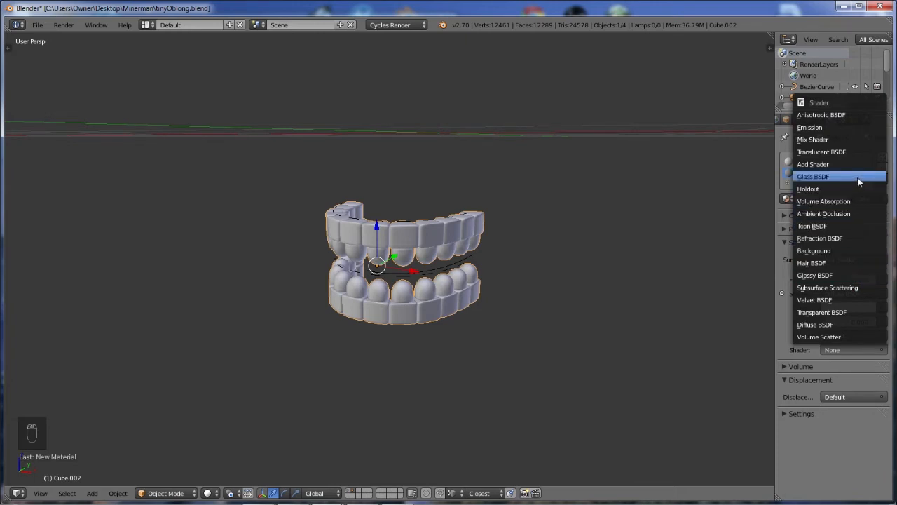
{"action": "left_click", "coordinate": [823, 273]}
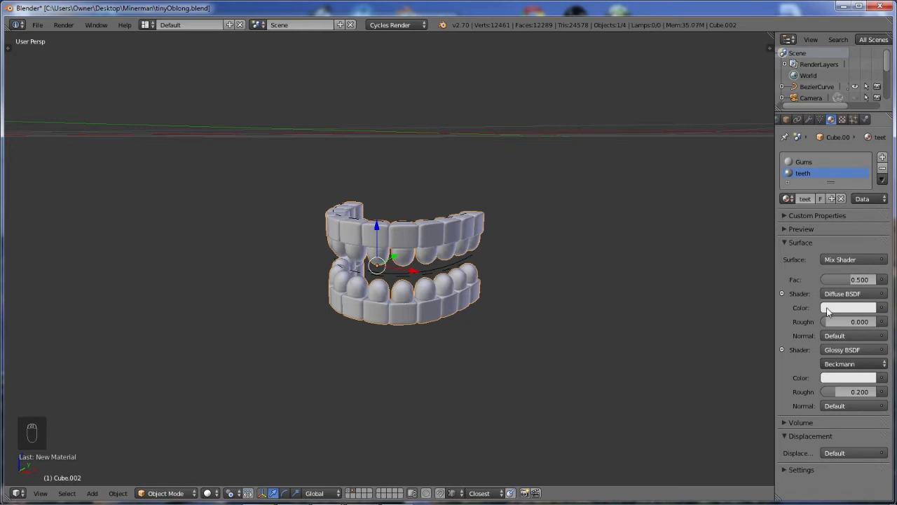
Set the mix factor of the teeth material to 0.025
{"action": "left_click", "coordinate": [851, 279]}
{"action": "key", "text": "BackSpace"}
{"action": "type", "text": ".025"}
{"action": "key", "text": "Return"}
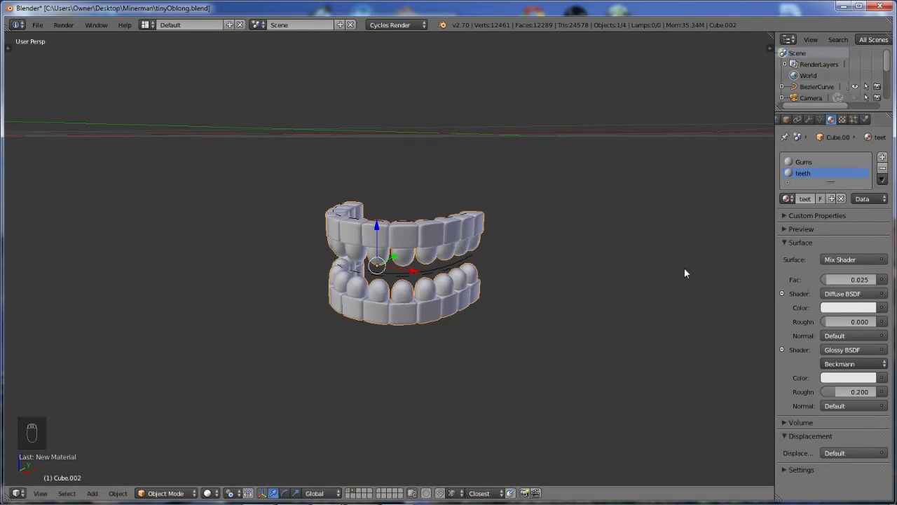
Start a test render of the teeth, cancel it, and show the model from the front
{"action": "key", "text": "F12"}
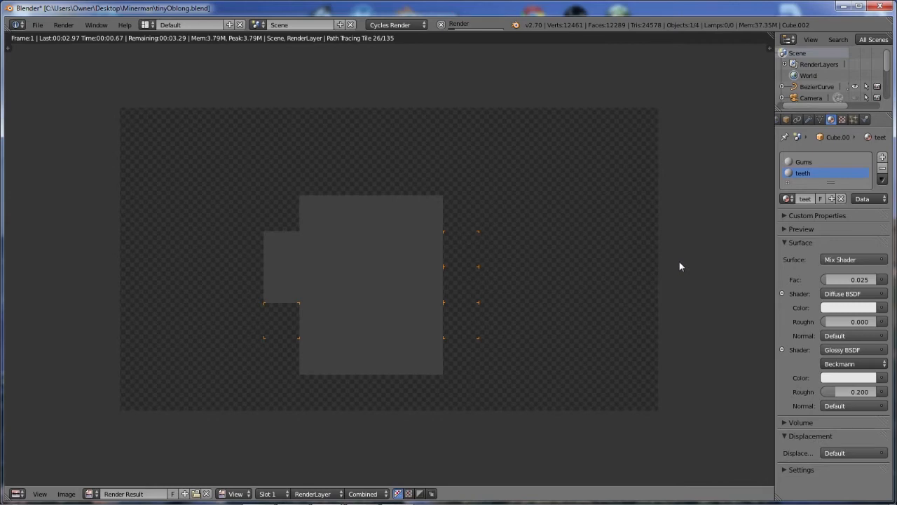
{"action": "key", "text": "Escape"}
{"action": "key", "text": "Escape"}
{"action": "key", "text": "Escape"}
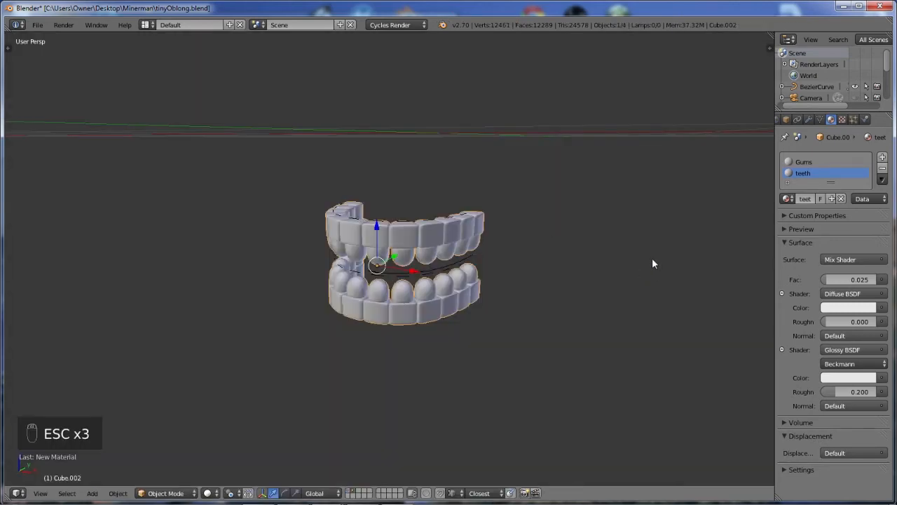
{"action": "key", "text": "KP_1"}
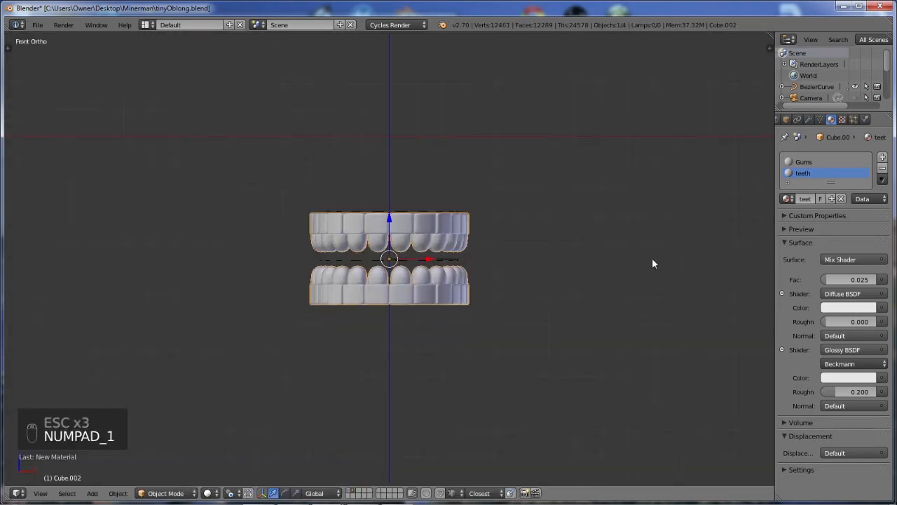
Align the camera to the current front view of the teeth and render a test image
{"action": "key", "text": "ctrl+alt+KP_0"}
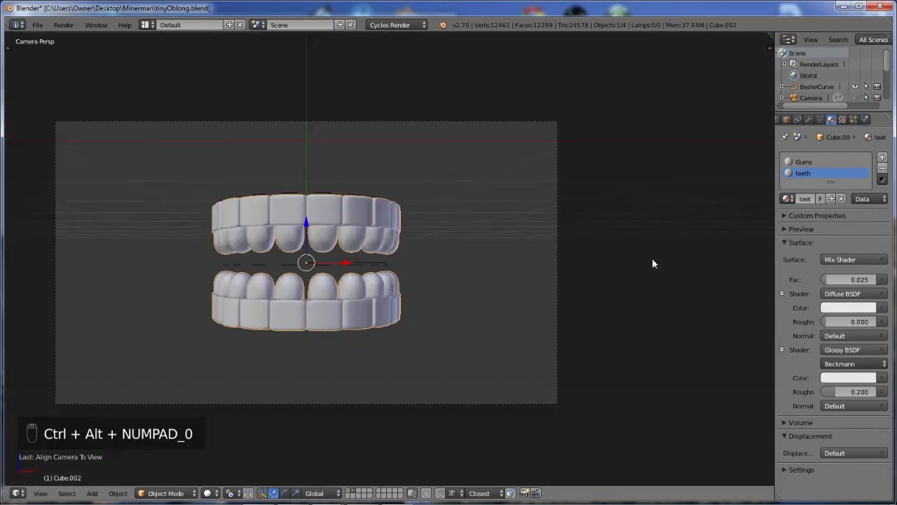
{"action": "scroll", "coordinate": [484, 239], "scroll_direction": "down", "scroll_amount": 5}
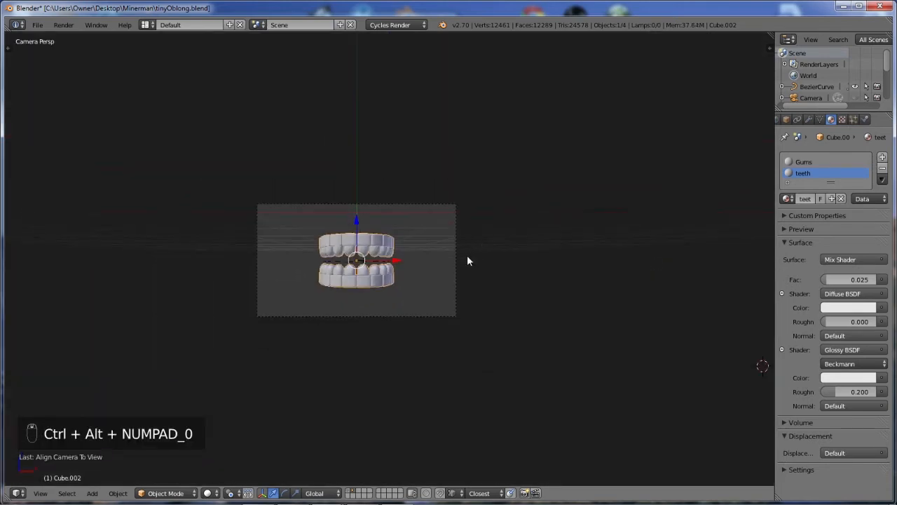
{"action": "scroll", "coordinate": [469, 255], "scroll_direction": "up", "scroll_amount": 4}
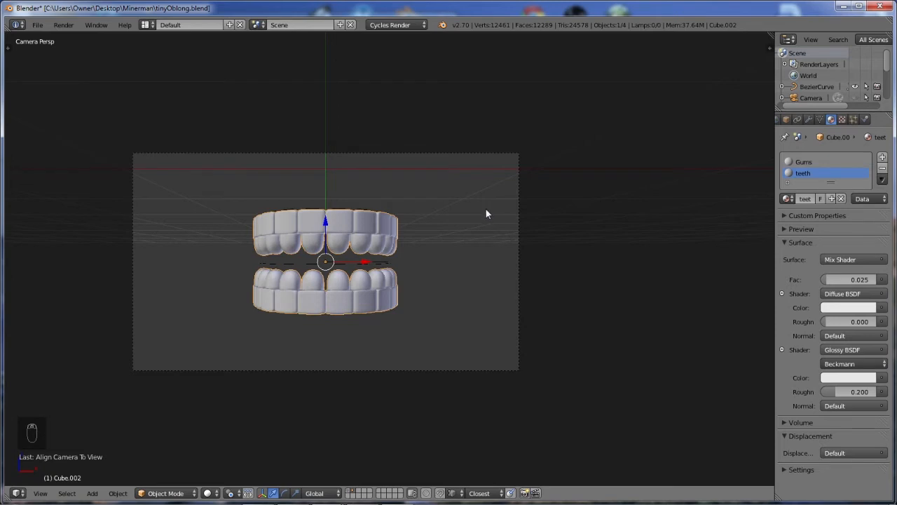
{"action": "middle_click_drag", "start_coordinate": [486, 214], "coordinate": [470, 246]}
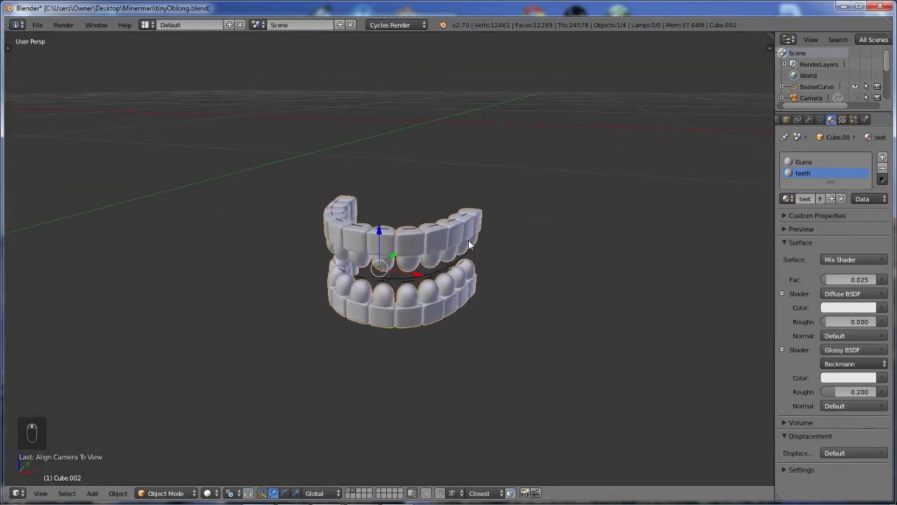
{"action": "key", "text": "F12"}
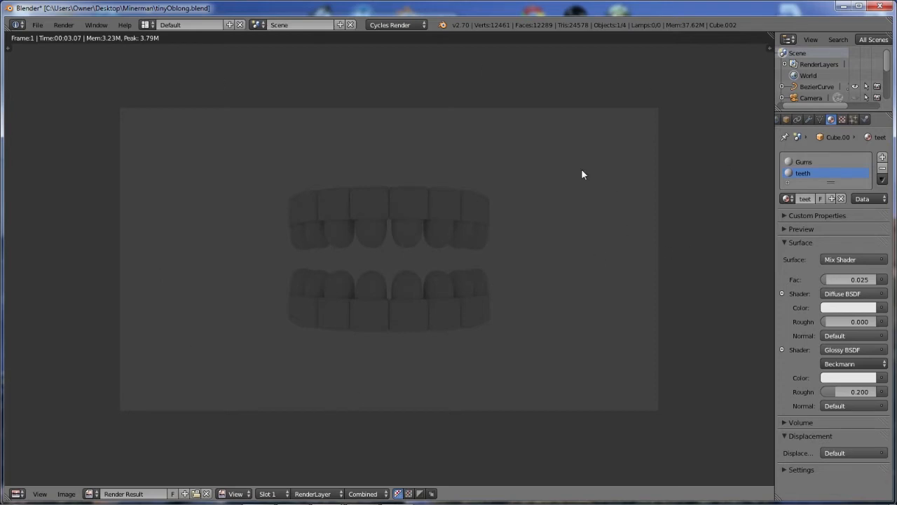
{"action": "key", "text": "Escape"}
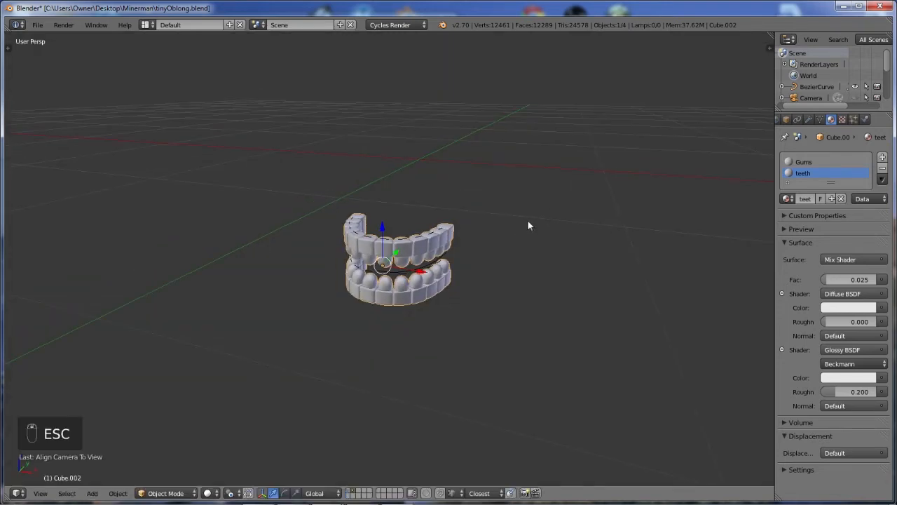
Deselect everything and snap the 3D cursor to the scene center
{"action": "key", "text": "a"}
{"action": "key", "text": "shift+a"}
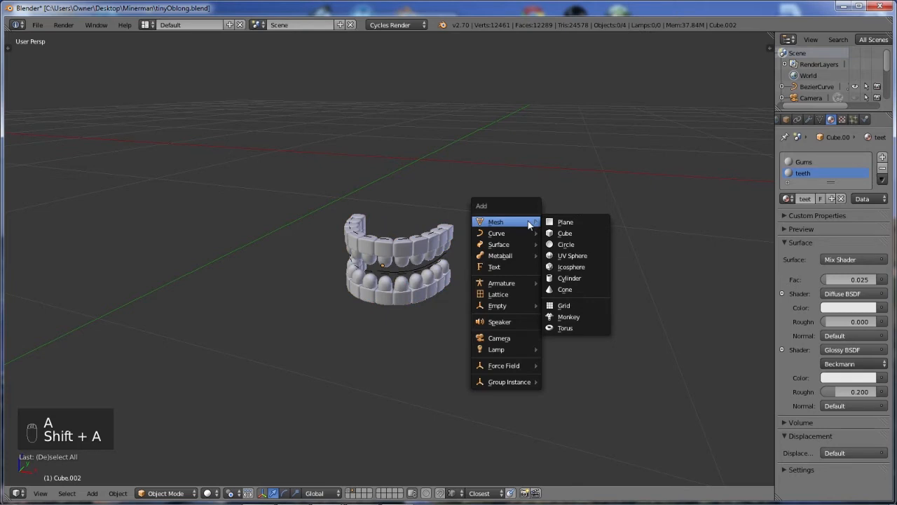
{"action": "key", "text": "ctrl+s"}
{"action": "left_click", "coordinate": [359, 274]}
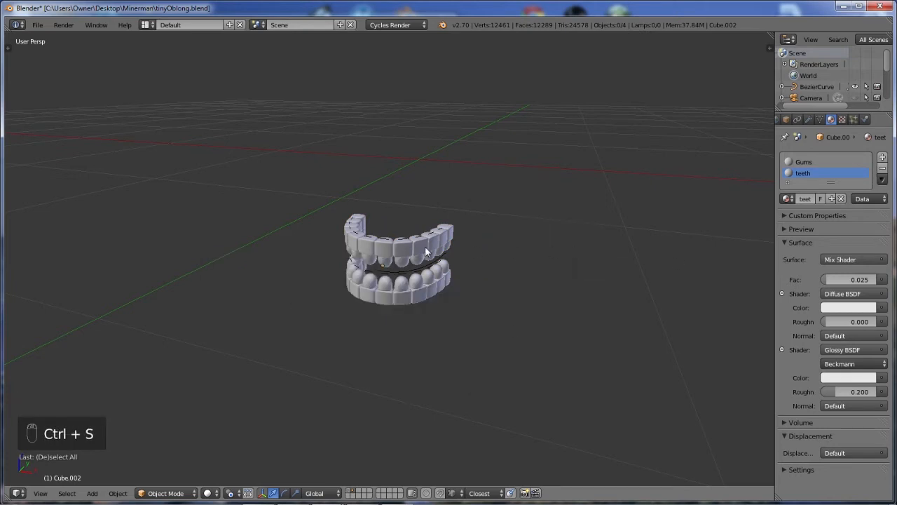
{"action": "key", "text": "shift+s"}
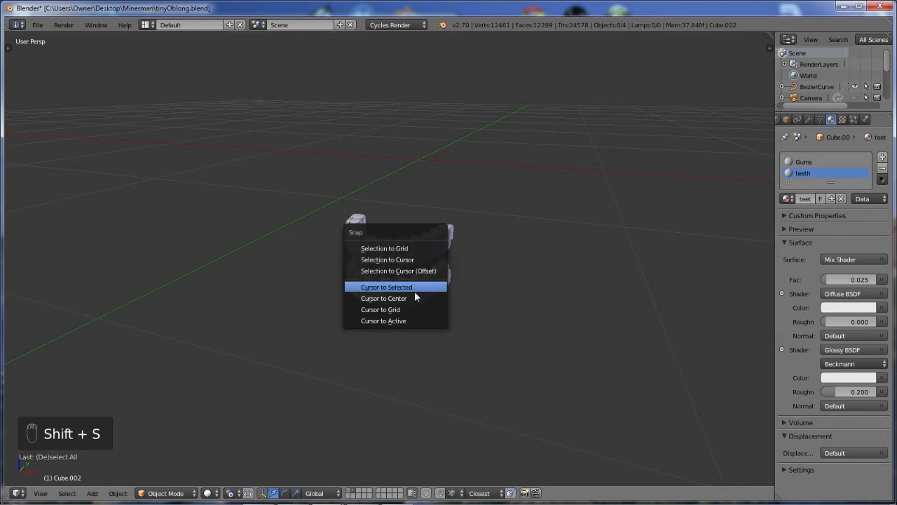
{"action": "left_click", "coordinate": [412, 298]}
Select the teeth model and set the pivot point to 3D Cursor
{"action": "middle_click_drag", "start_coordinate": [412, 298], "coordinate": [440, 249]}
{"action": "key", "text": "KP_7"}
{"action": "right_click", "coordinate": [440, 249]}
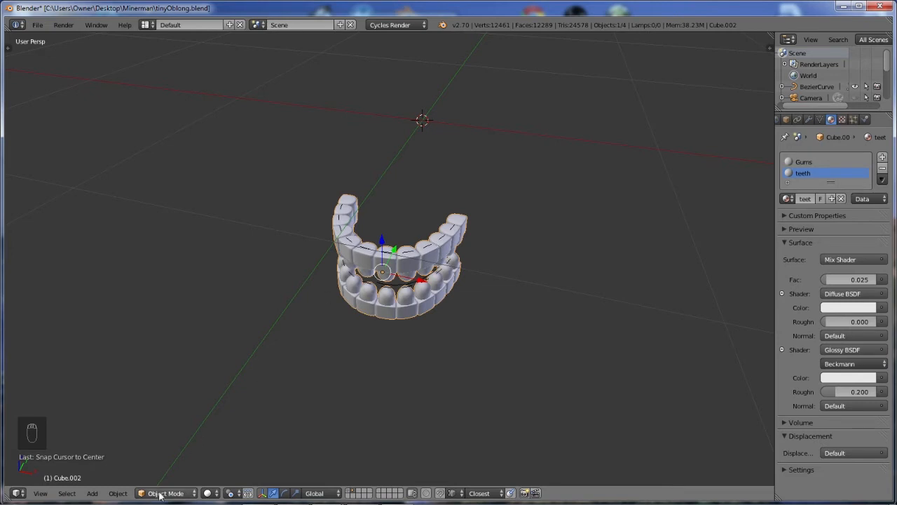
{"action": "left_click", "coordinate": [229, 493]}
{"action": "left_click", "coordinate": [246, 468]}
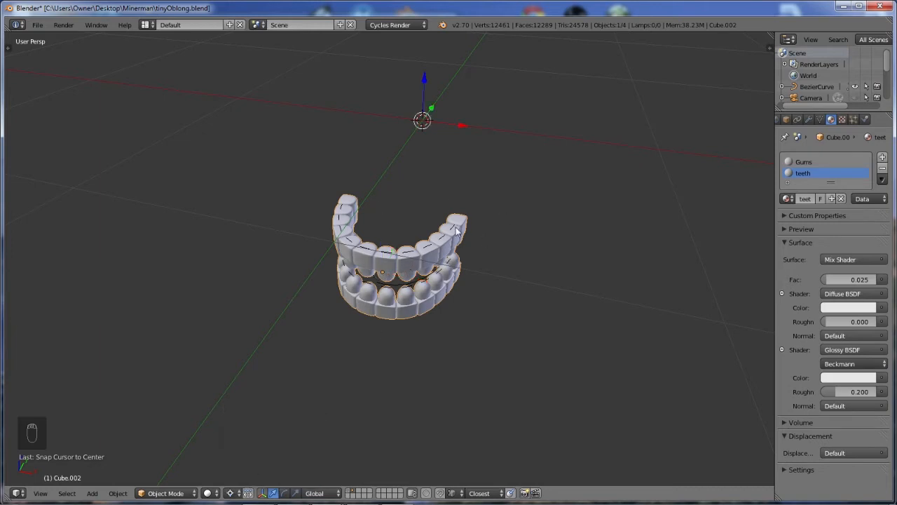
Add a plane at the 3D cursor and move it along the Y axis to well in front of the teeth
{"action": "key", "text": "shift+a"}
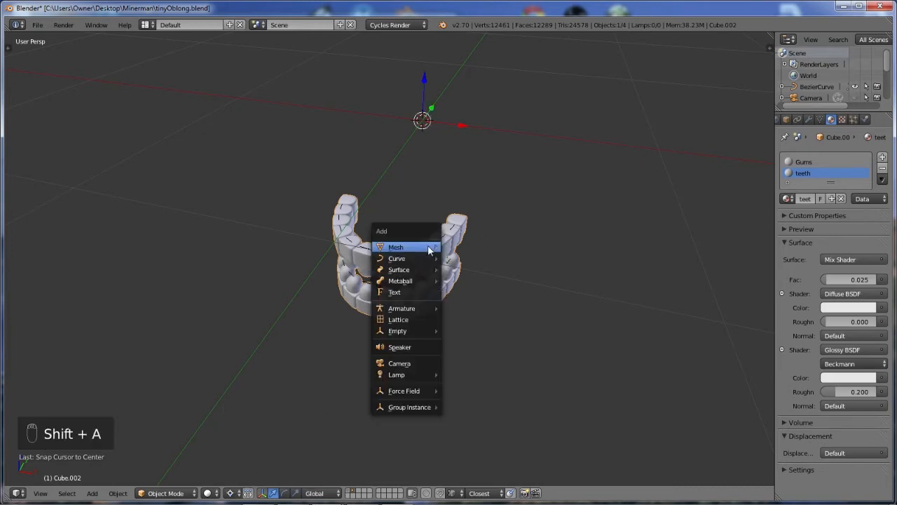
{"action": "mouse_move", "coordinate": [426, 246]}
{"action": "left_click", "coordinate": [479, 247]}
{"action": "middle_click_drag", "start_coordinate": [443, 149], "coordinate": [492, 153]}
{"action": "left_click_drag", "start_coordinate": [484, 135], "coordinate": [293, 224]}
{"action": "scroll", "coordinate": [295, 226], "scroll_direction": "down", "scroll_amount": 4}
{"action": "left_click_drag", "start_coordinate": [447, 191], "coordinate": [345, 240]}
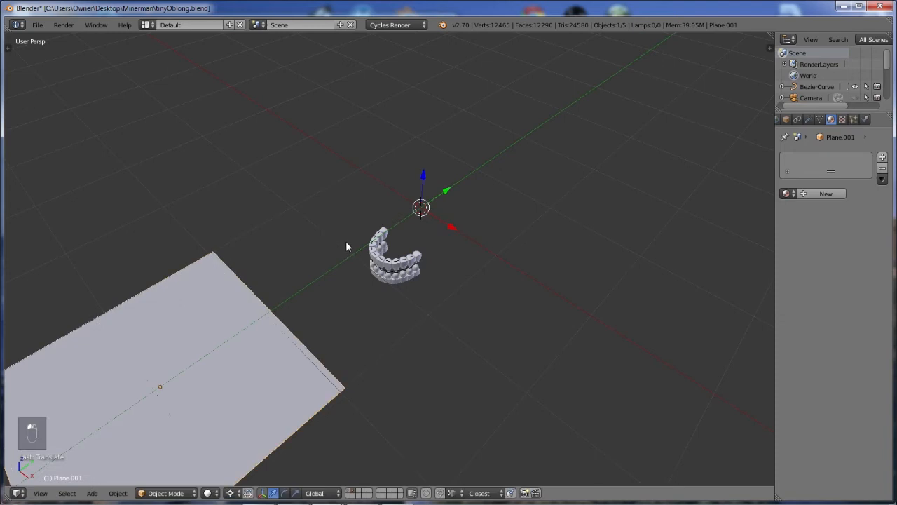
Set the pivot point to Active Element and rotate the plane 90° in the right side view so it stands upright
{"action": "key", "text": "KP_3"}
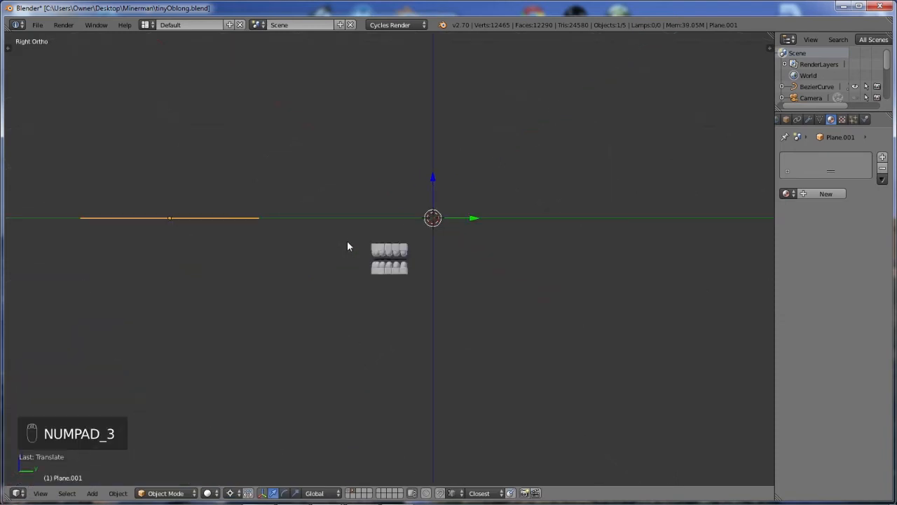
{"action": "type", "text": "r90"}
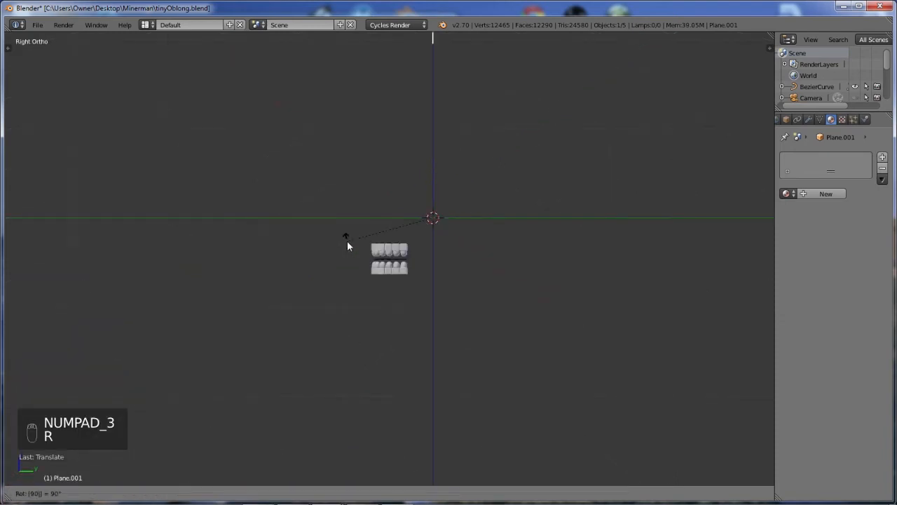
{"action": "left_click", "coordinate": [347, 240]}
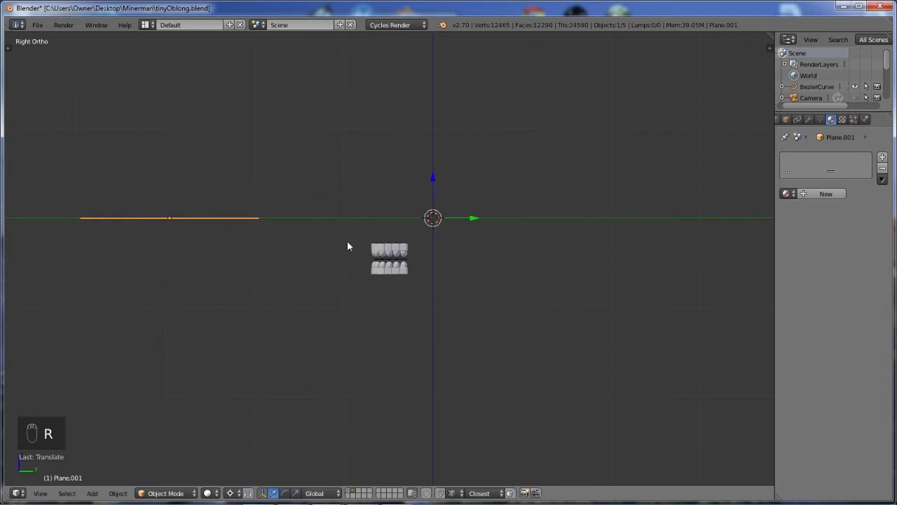
{"action": "left_click", "coordinate": [231, 493]}
{"action": "left_click", "coordinate": [259, 432]}
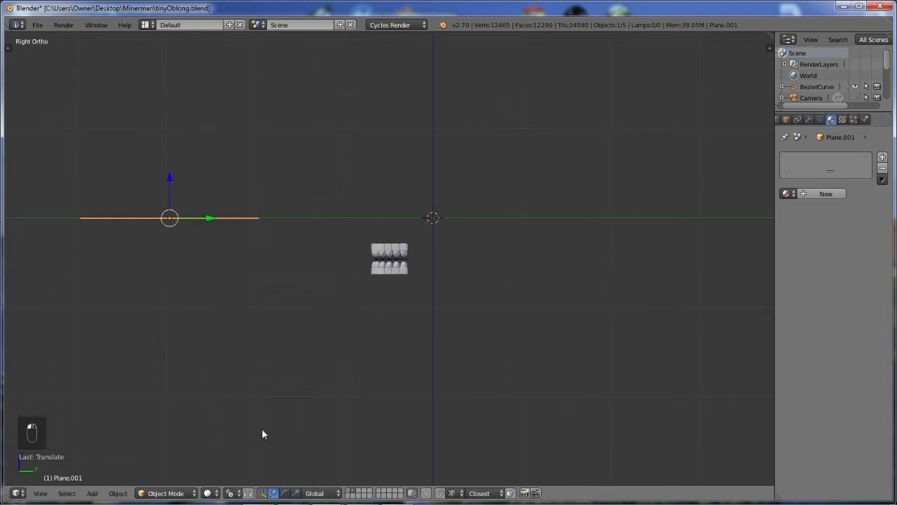
{"action": "type", "text": "r90"}
{"action": "key", "text": "Return"}
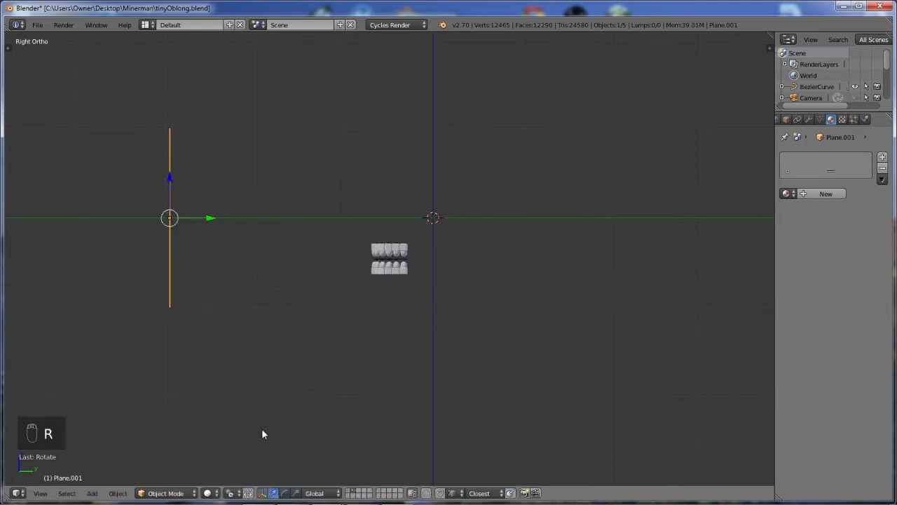
Set the pivot point back to 3D Cursor and swing the plane about 45° clockwise around it in the top view
{"action": "left_click", "coordinate": [230, 492]}
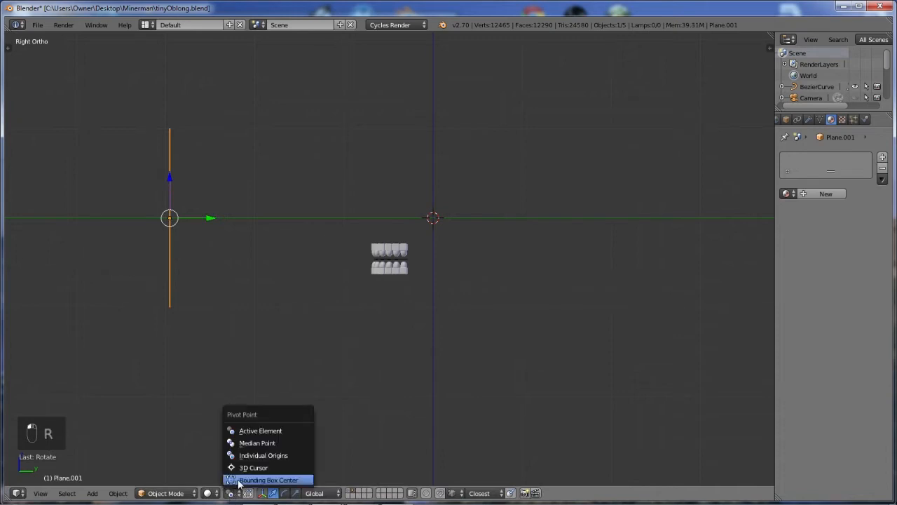
{"action": "left_click", "coordinate": [270, 468]}
{"action": "middle_click_drag", "start_coordinate": [346, 420], "coordinate": [326, 237]}
{"action": "key", "text": "KP_7"}
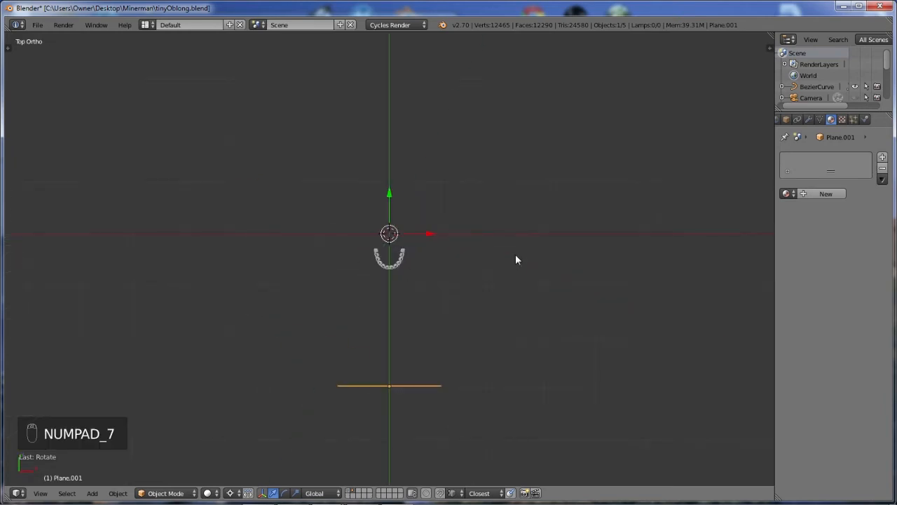
{"action": "key", "text": "r"}
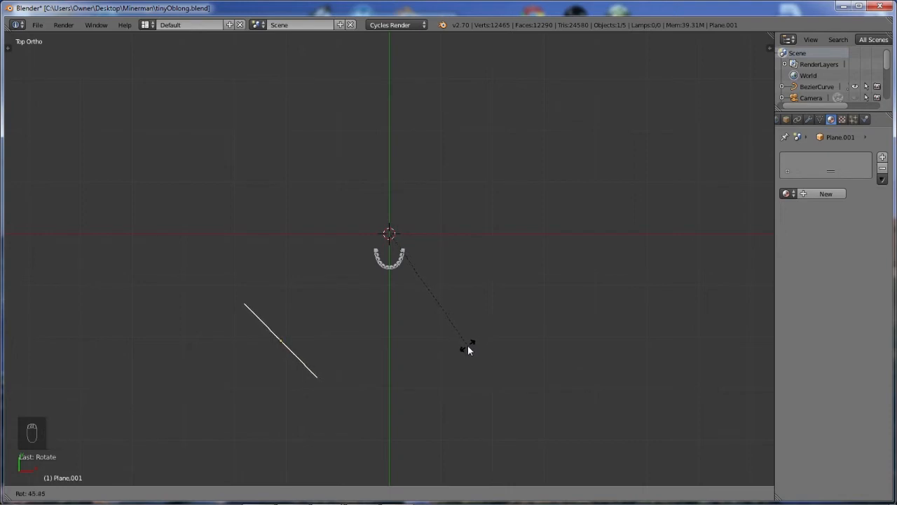
{"action": "left_click", "coordinate": [468, 345]}
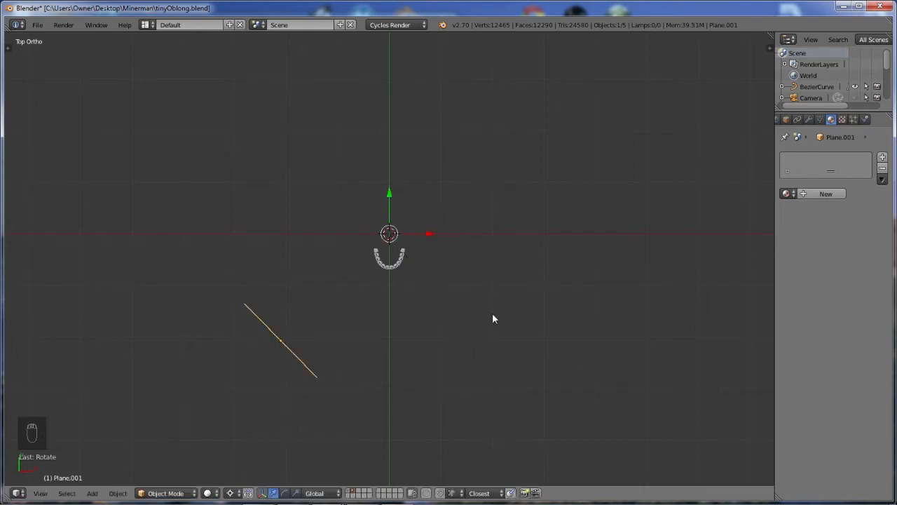
{"action": "middle_click_drag", "start_coordinate": [465, 365], "coordinate": [412, 279]}
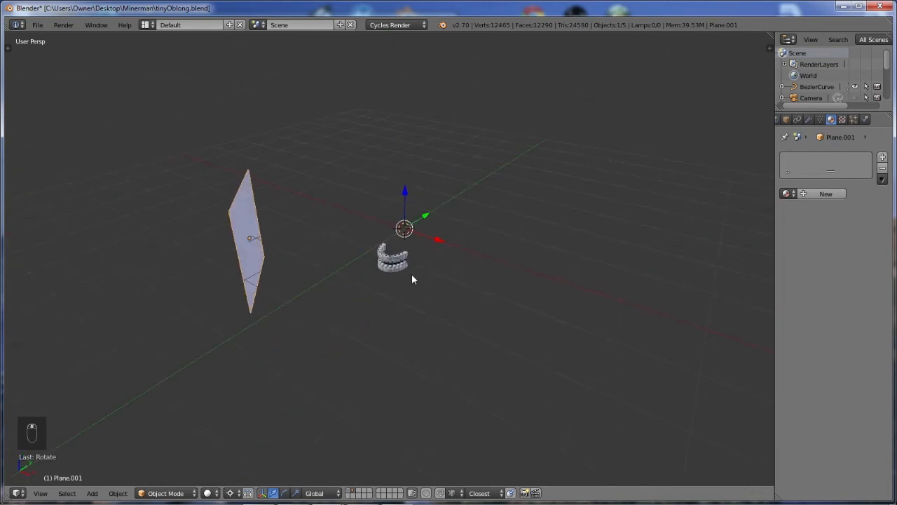
Give the plane a new material with an Emission surface, test rendering the teeth before and after
{"action": "key", "text": "F12"}
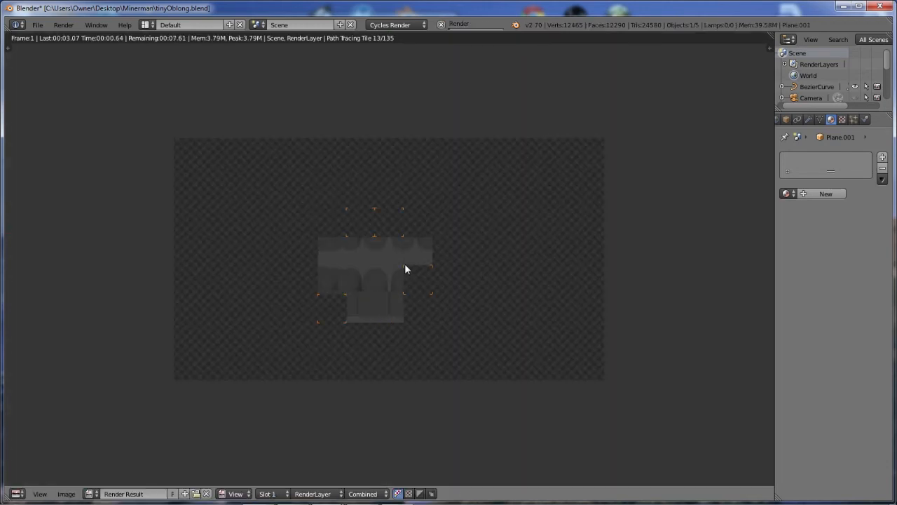
{"action": "key", "text": "Escape"}
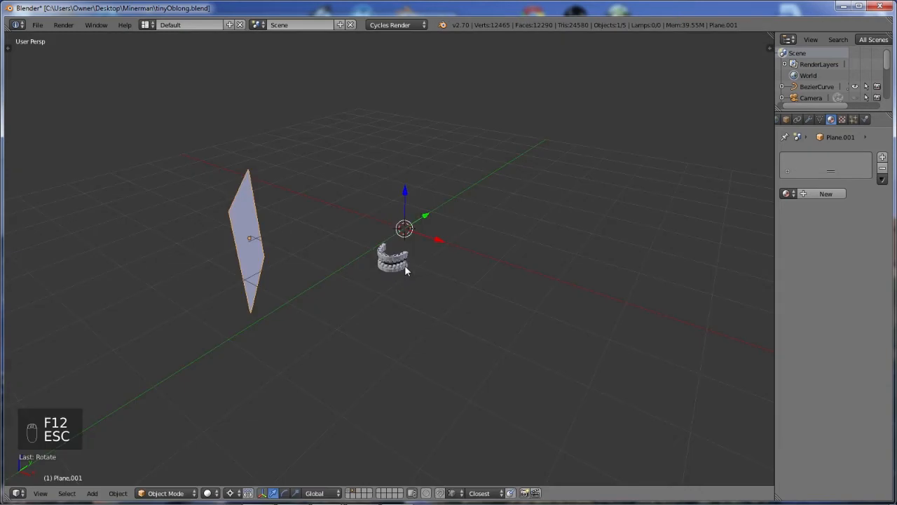
{"action": "left_click", "coordinate": [825, 194]}
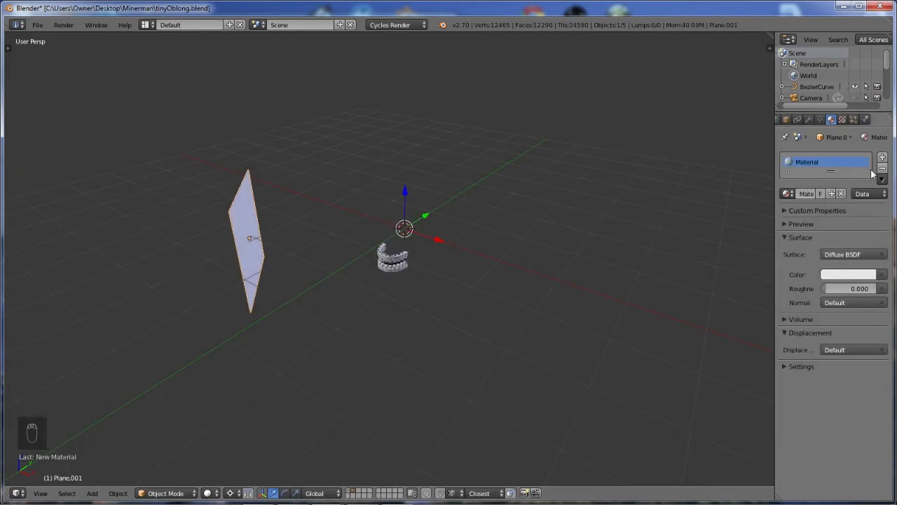
{"action": "left_click", "coordinate": [834, 255]}
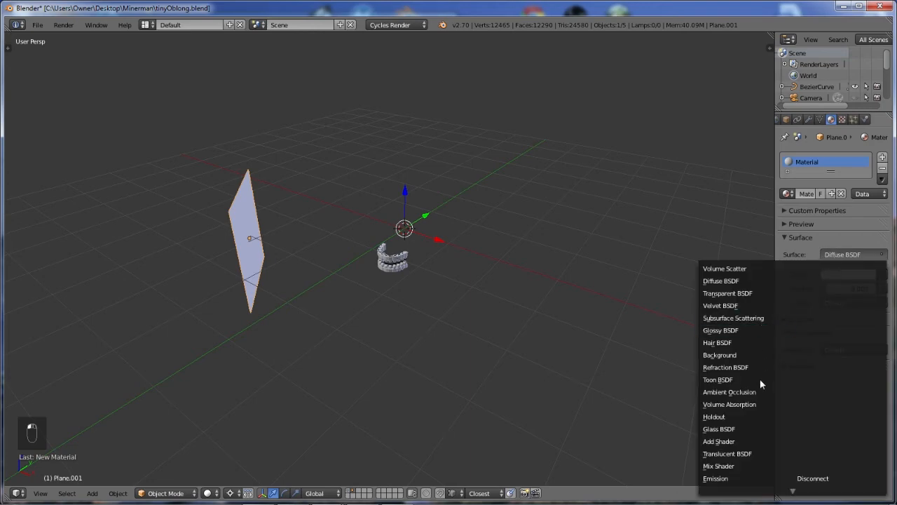
{"action": "left_click", "coordinate": [715, 478]}
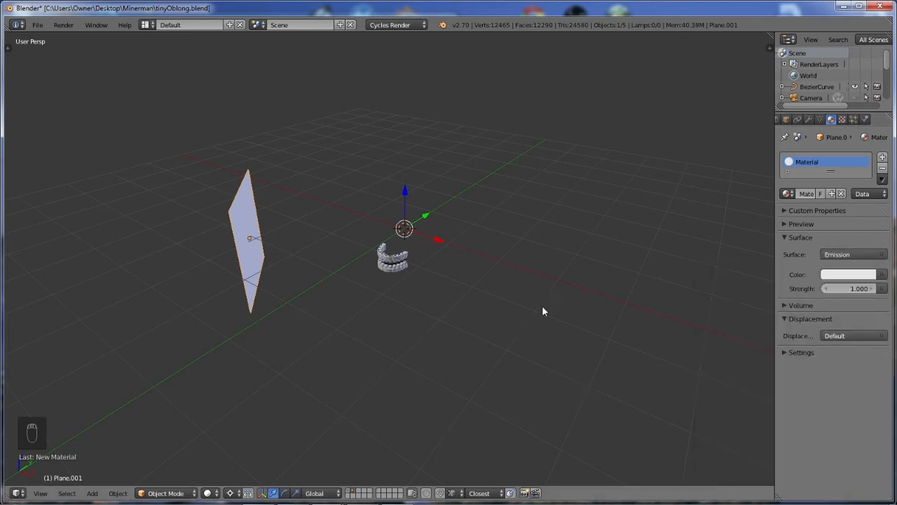
{"action": "key", "text": "F12"}
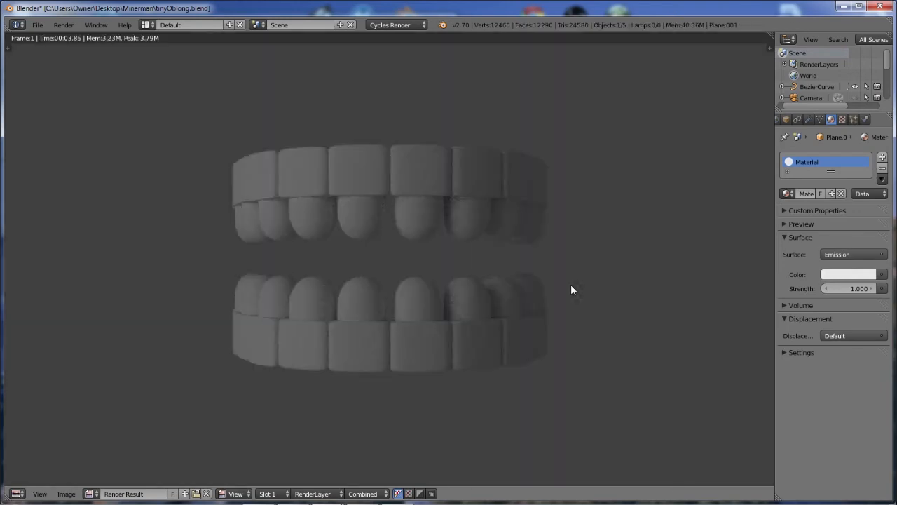
{"action": "key", "text": "Escape"}
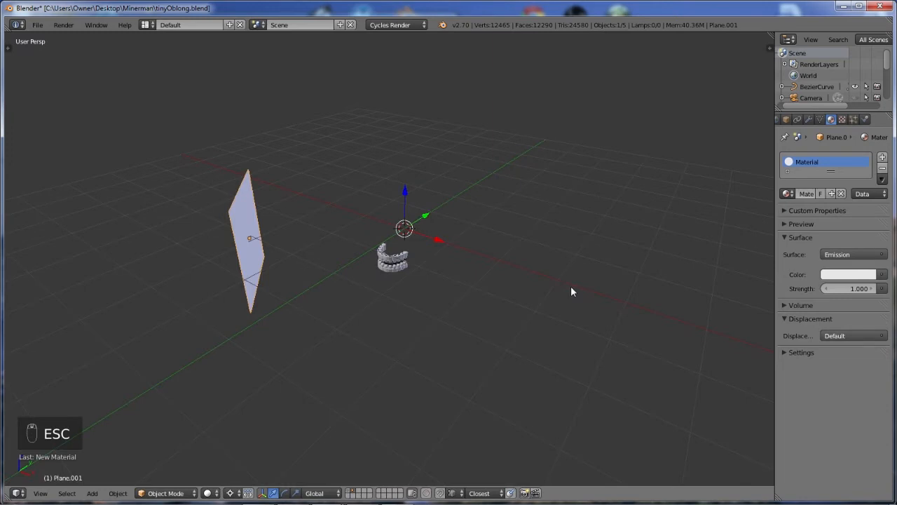
Set the mix factor of the teeth material to 0.25 and start a test render
{"action": "right_click", "coordinate": [394, 259]}
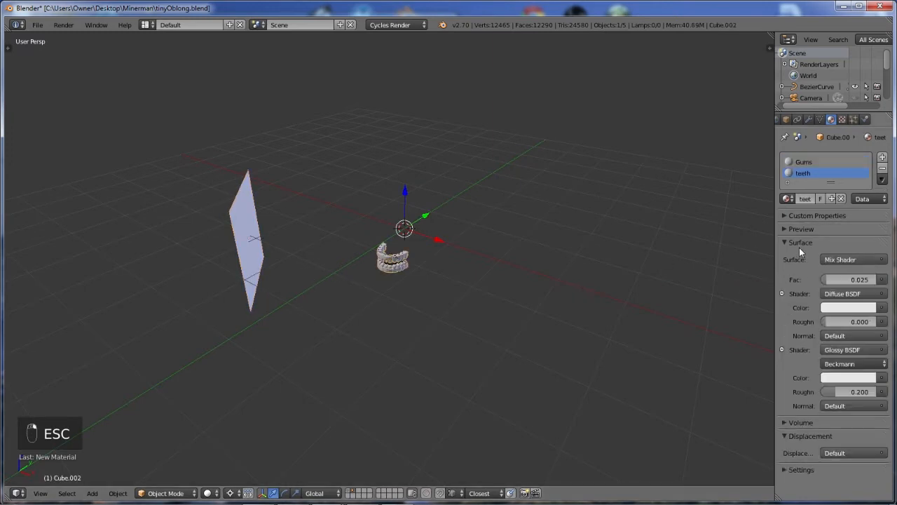
{"action": "left_click", "coordinate": [841, 280]}
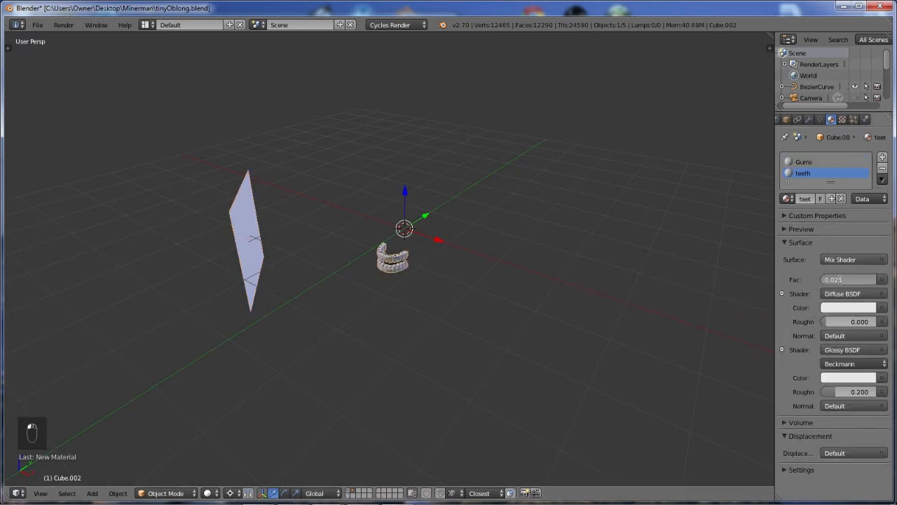
{"action": "type", "text": ".25"}
{"action": "key", "text": "Return"}
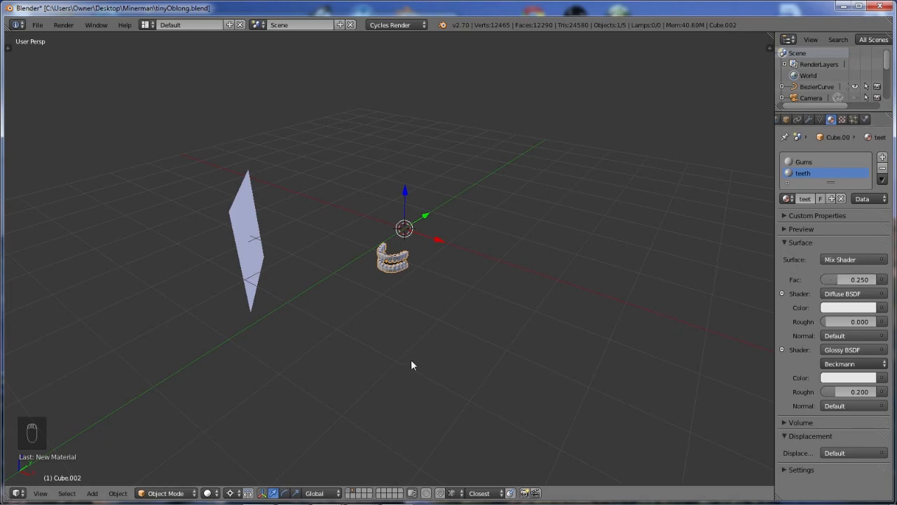
{"action": "key", "text": "F12"}
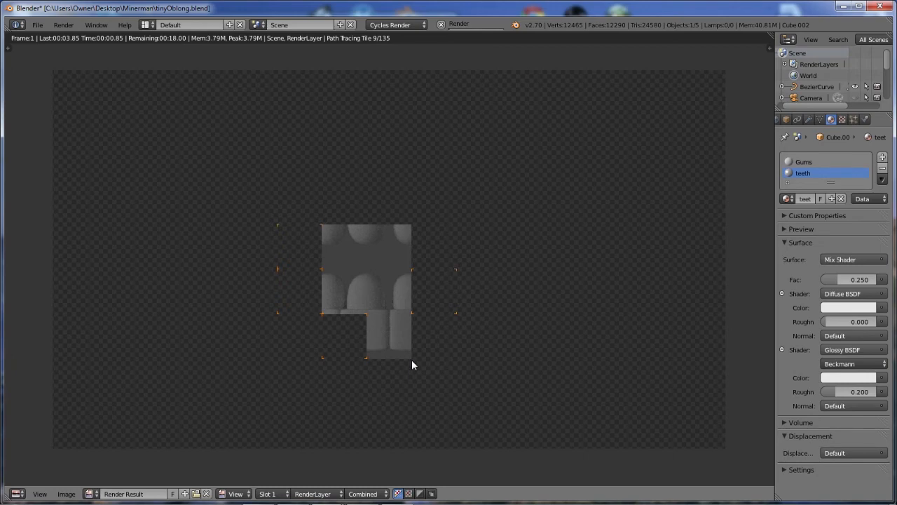
{"action": "key", "text": "Escape"}
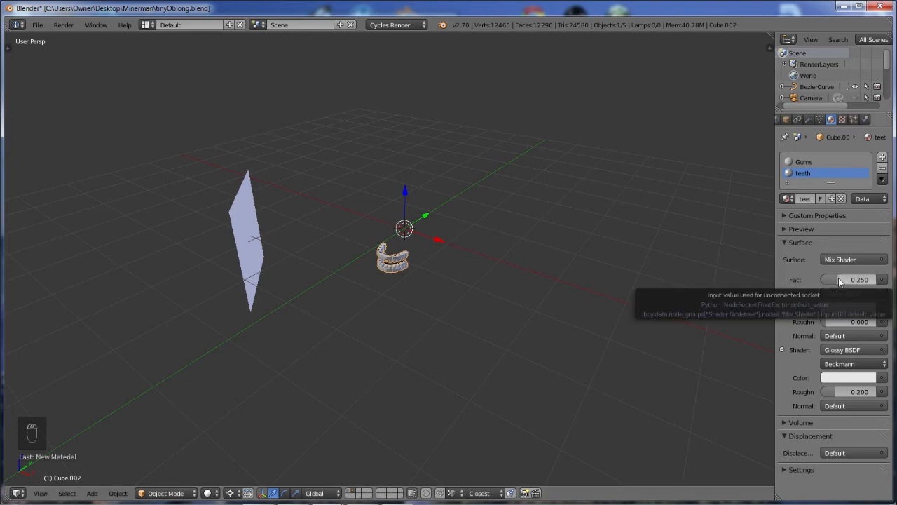
Raise the mix factor of the teeth material to 0.942 and test render the teeth
{"action": "left_click_drag", "start_coordinate": [839, 281], "coordinate": [878, 281]}
{"action": "key", "text": "F12"}
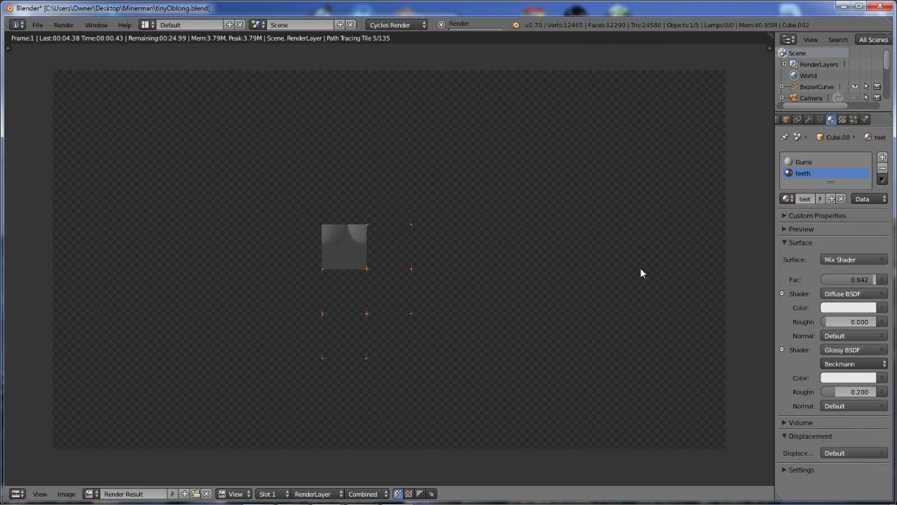
{"action": "key", "text": "Escape"}
{"action": "key", "text": "Escape"}
Assign the teeth material to the selected tooth faces of the upper row in Edit Mode and test render
{"action": "mouse_move", "coordinate": [435, 239]}
{"action": "middle_mouse_down"}
{"action": "mouse_move", "coordinate": [454, 239]}
{"action": "mouse_move", "coordinate": [434, 256]}
{"action": "middle_mouse_up"}
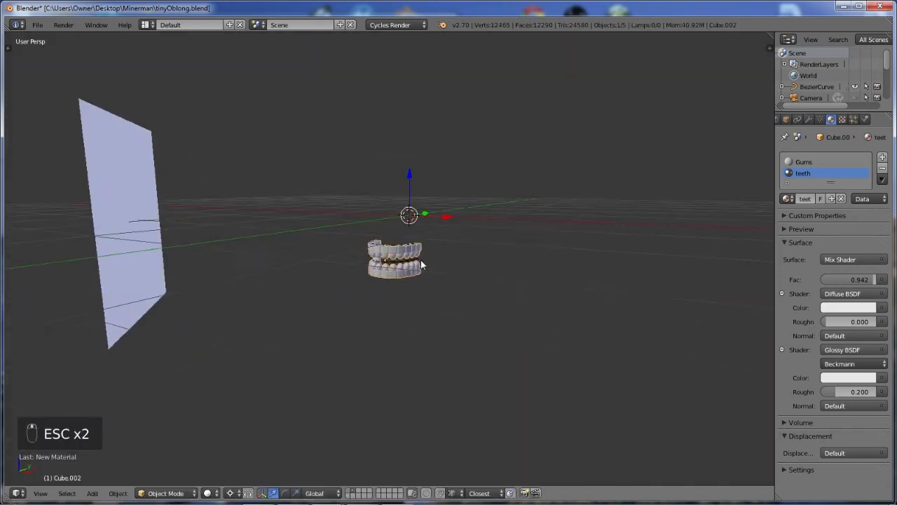
{"action": "scroll", "coordinate": [425, 263], "scroll_direction": "up", "scroll_amount": 3}
{"action": "key", "text": "a"}
{"action": "key", "text": "Tab"}
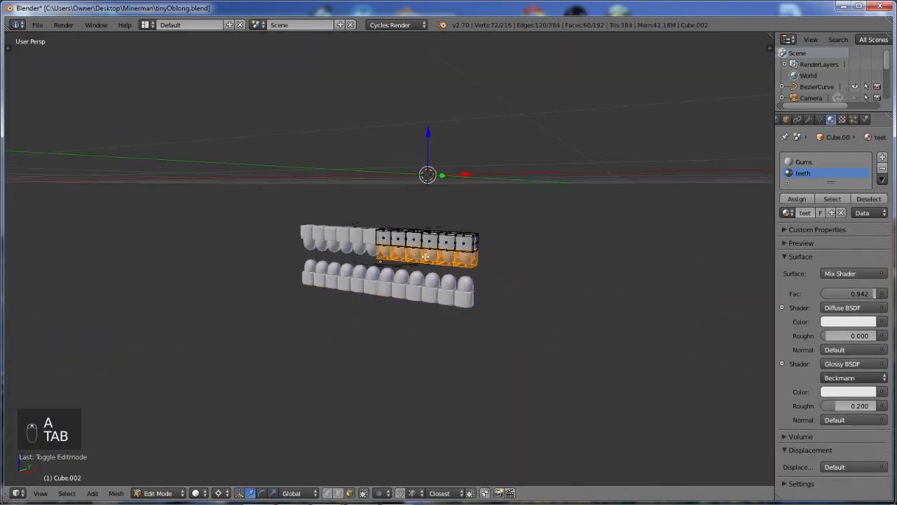
{"action": "key", "text": "KP_1"}
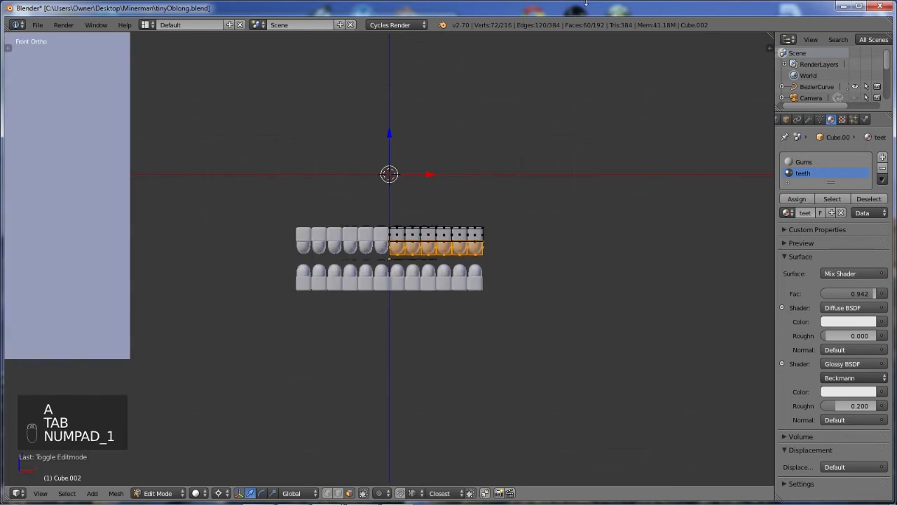
{"action": "left_click", "coordinate": [795, 198]}
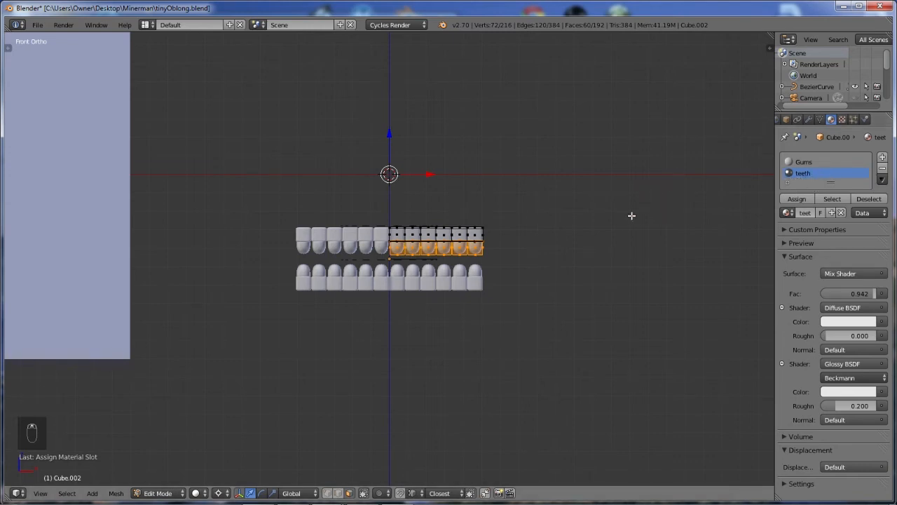
{"action": "key", "text": "F12"}
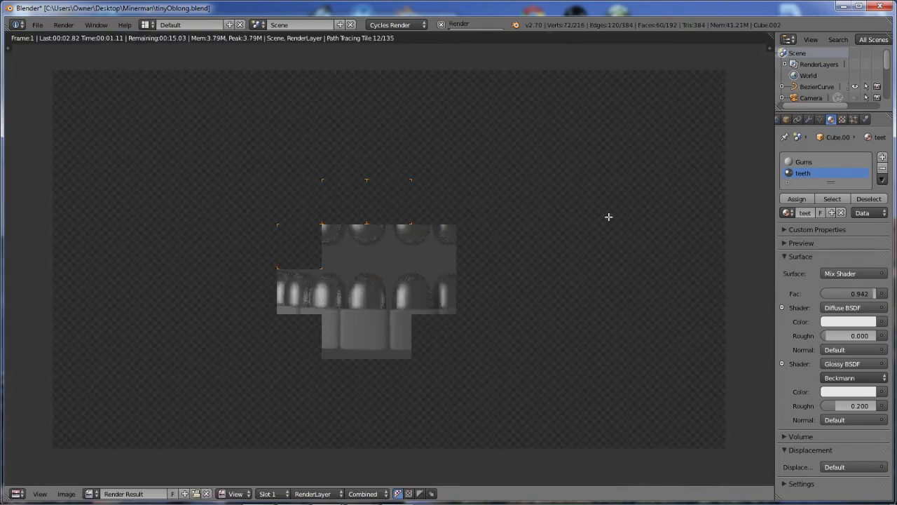
{"action": "key", "text": "Escape"}
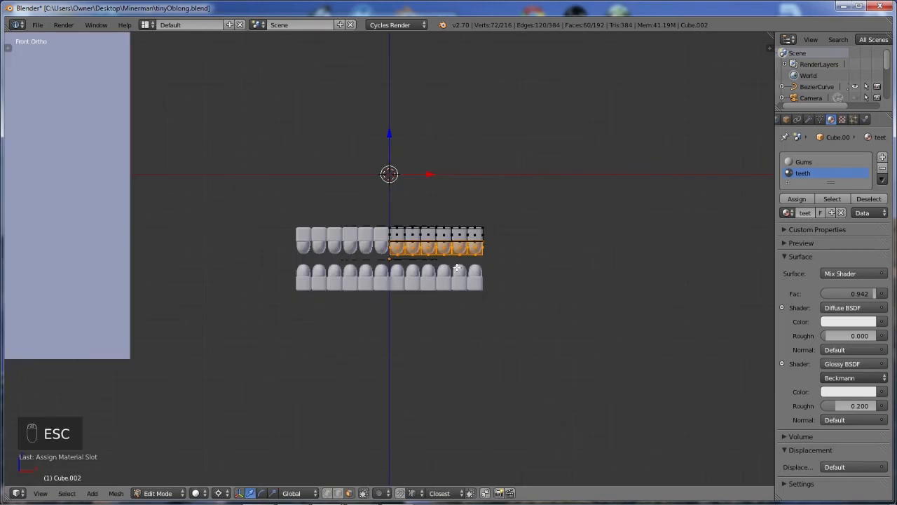
Set the mix factor of the teeth material to 0.025 and test render it
{"action": "left_click", "coordinate": [844, 296]}
{"action": "key", "text": "BackSpace"}
{"action": "type", "text": "0.025"}
{"action": "key", "text": "Return"}
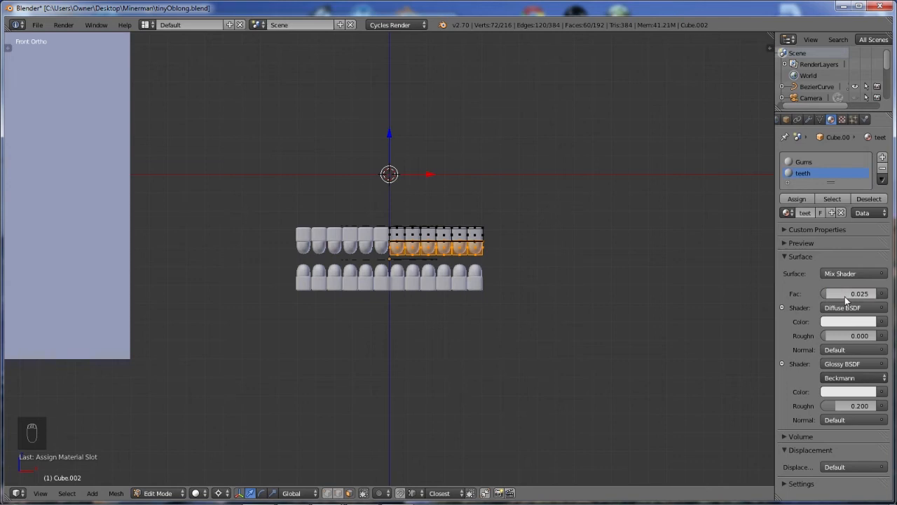
{"action": "key", "text": "F12"}
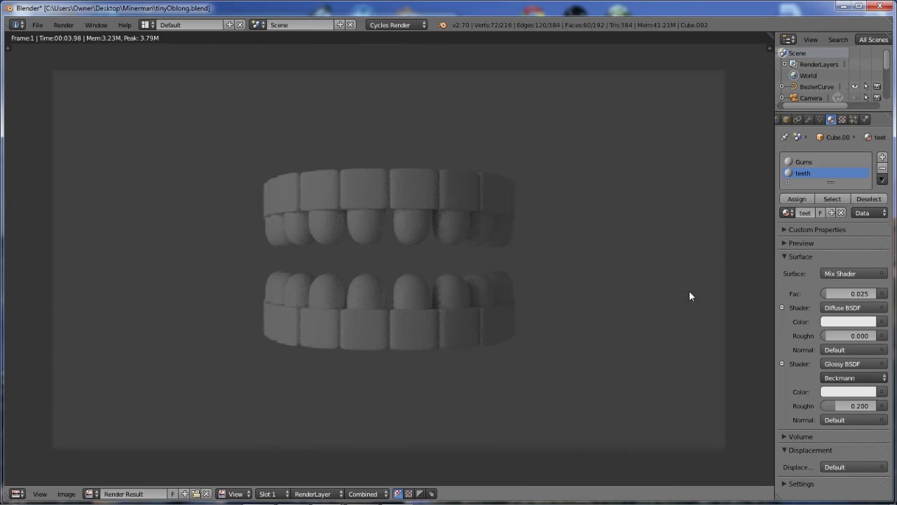
{"action": "key", "text": "Escape"}
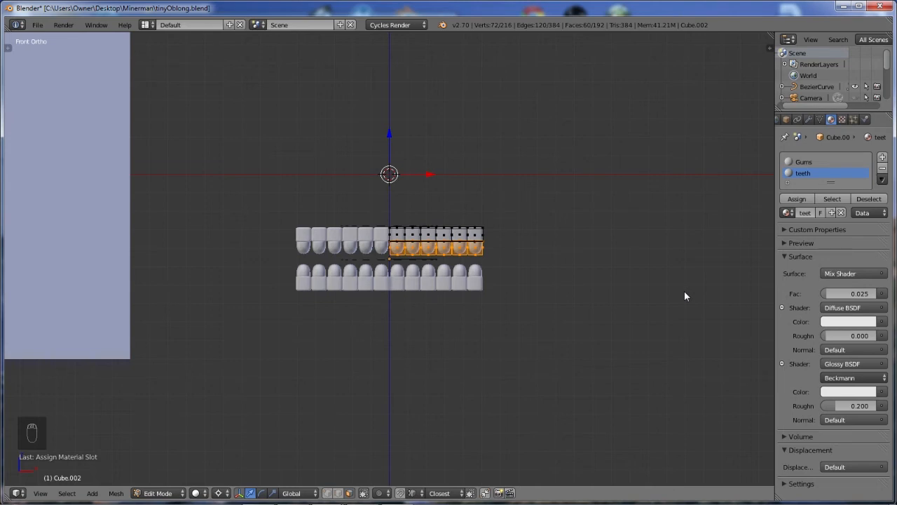
Change the mix factor of the teeth material to 0.5 and render the teeth again
{"action": "left_click", "coordinate": [850, 292]}
{"action": "type", "text": "5"}
{"action": "key", "text": "Return"}
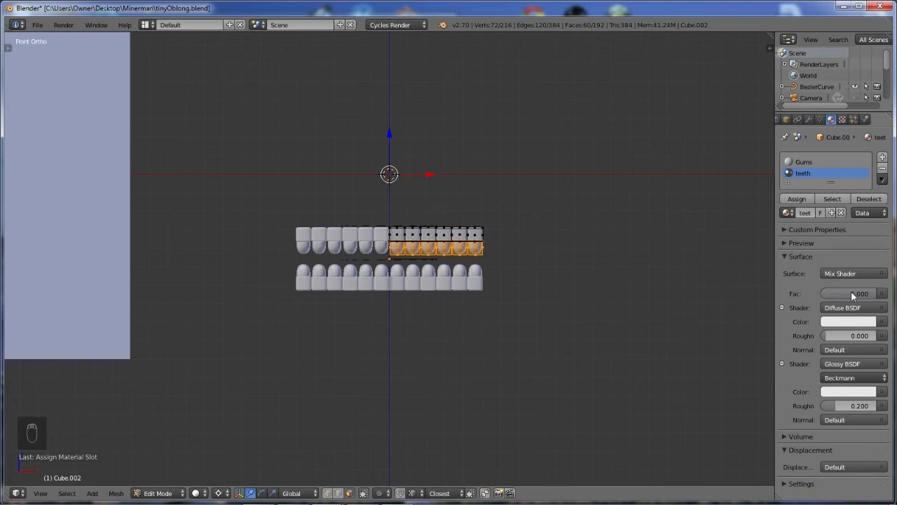
{"action": "left_click", "coordinate": [876, 294]}
{"action": "type", "text": "5"}
{"action": "key", "text": "Return"}
{"action": "left_click_drag", "start_coordinate": [870, 295], "coordinate": [851, 300]}
{"action": "type", "text": "55"}
{"action": "key", "text": "Return"}
{"action": "left_click", "coordinate": [853, 294]}
{"action": "key", "text": "BackSpace"}
{"action": "key", "text": "BackSpace"}
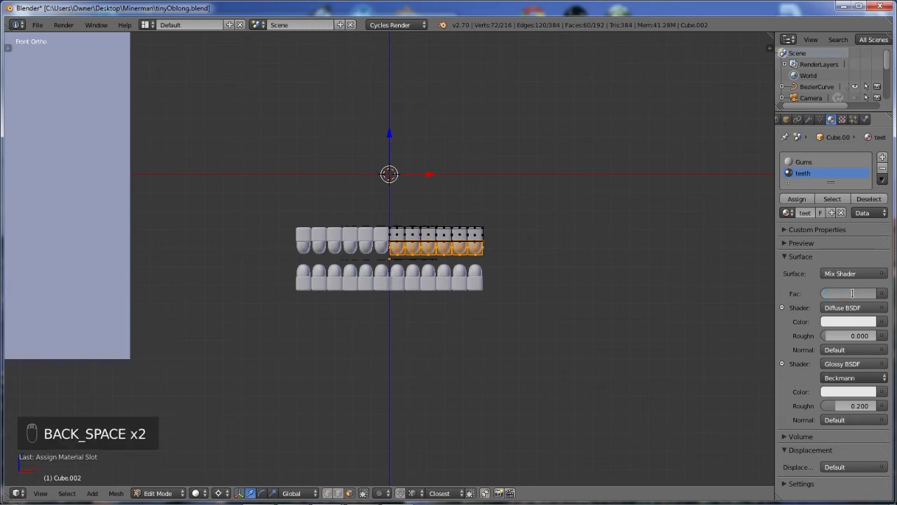
{"action": "key", "text": "Return"}
{"action": "key", "text": "F12"}
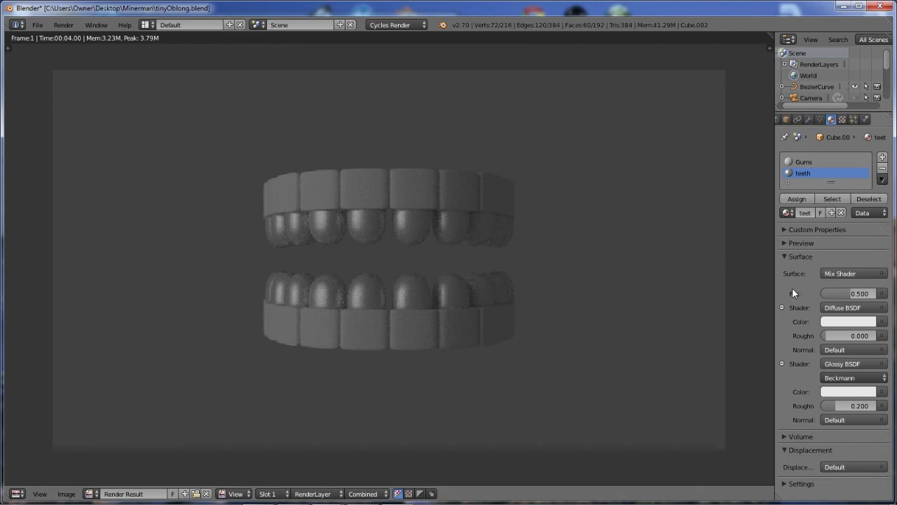
Return the teeth material's mix factor to 0.025 and render the result for comparison
{"action": "left_click", "coordinate": [850, 293]}
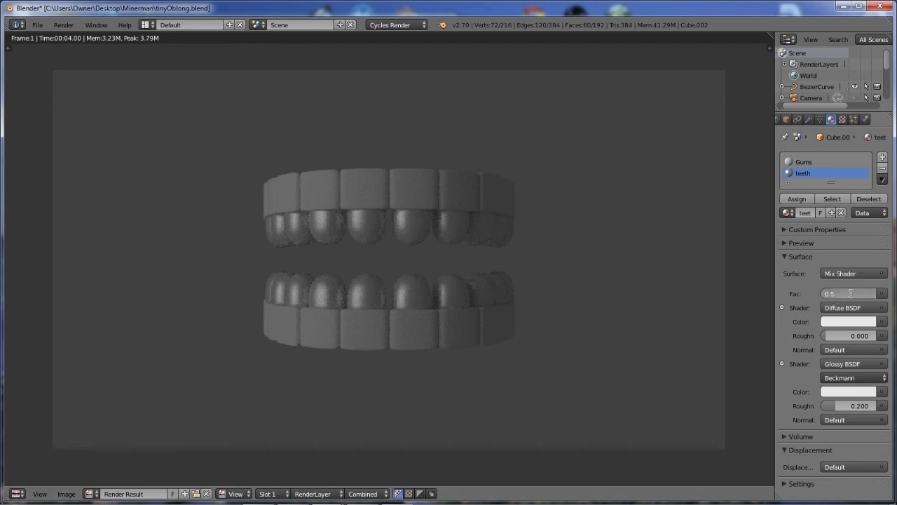
{"action": "type", "text": "02"}
{"action": "key", "text": "Return"}
{"action": "key", "text": "F12"}
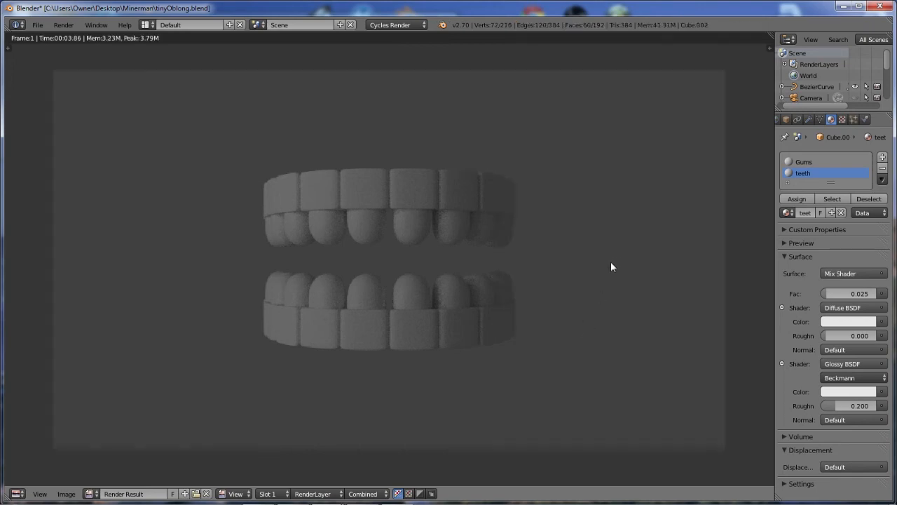
Open the diffuse colour of the Gums material in HSV mode and set its hue to 0.039
{"action": "left_click", "coordinate": [805, 162]}
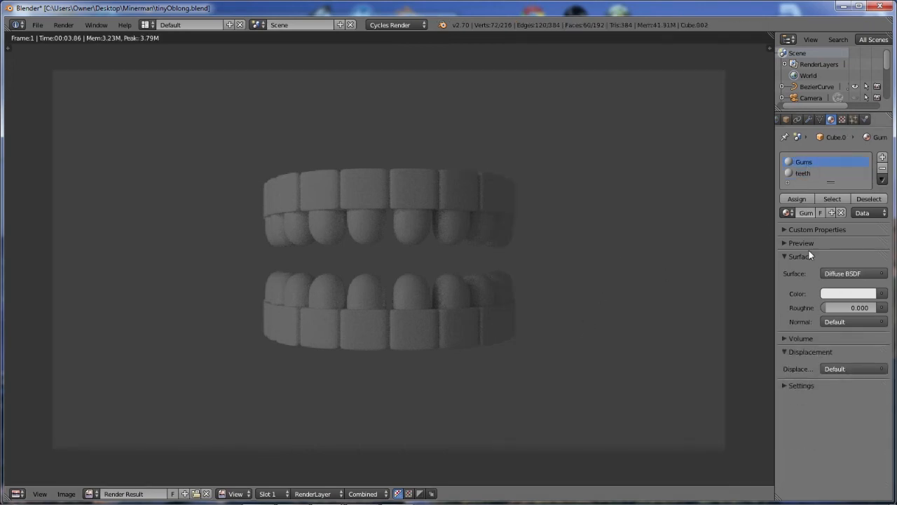
{"action": "left_click", "coordinate": [847, 292]}
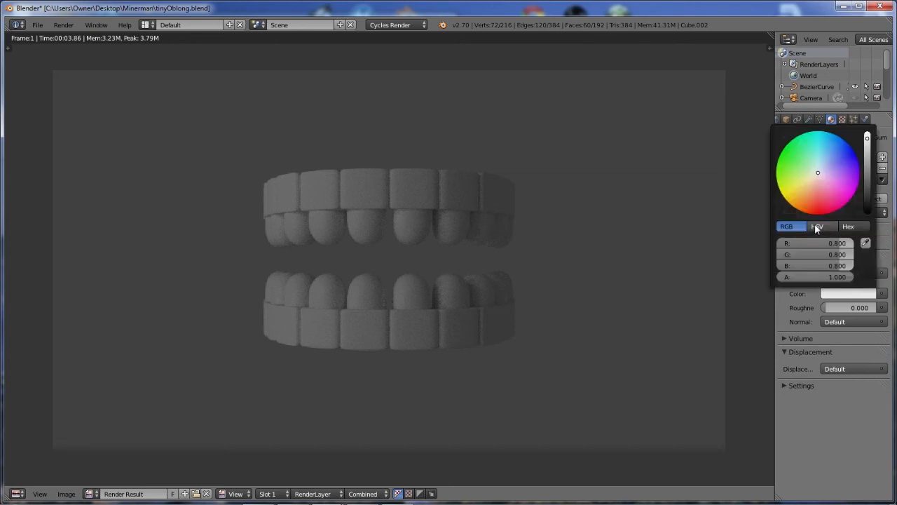
{"action": "left_click", "coordinate": [822, 225]}
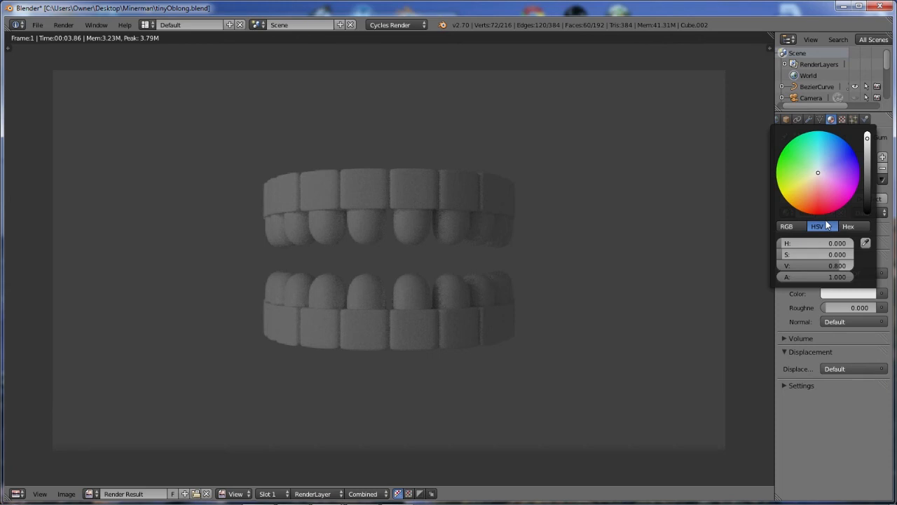
{"action": "left_click", "coordinate": [821, 243]}
{"action": "key", "text": "Return"}
{"action": "left_click", "coordinate": [822, 242]}
{"action": "type", "text": ".039"}
{"action": "key", "text": "Return"}
Set the saturation of the Gums colour to 0.550 and test render the coloured gums
{"action": "left_click", "coordinate": [823, 253]}
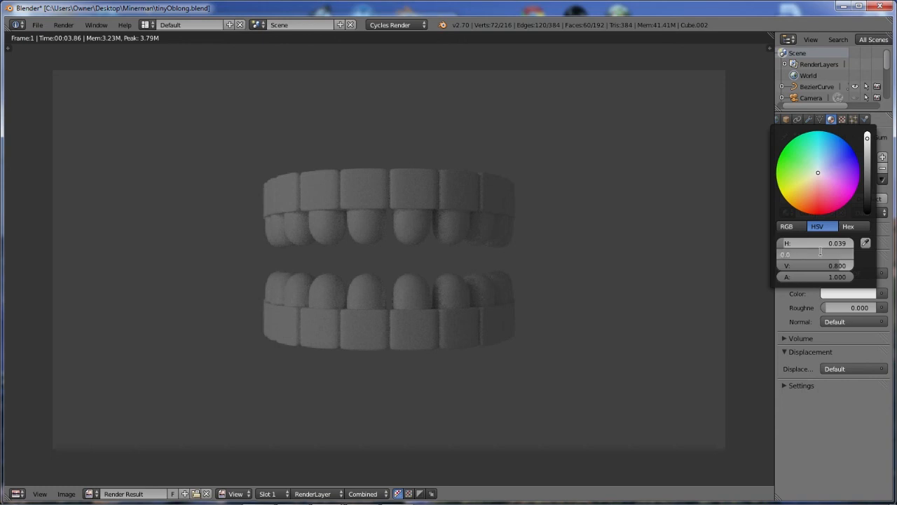
{"action": "type", "text": ".550"}
{"action": "key", "text": "Return"}
{"action": "left_click", "coordinate": [806, 265]}
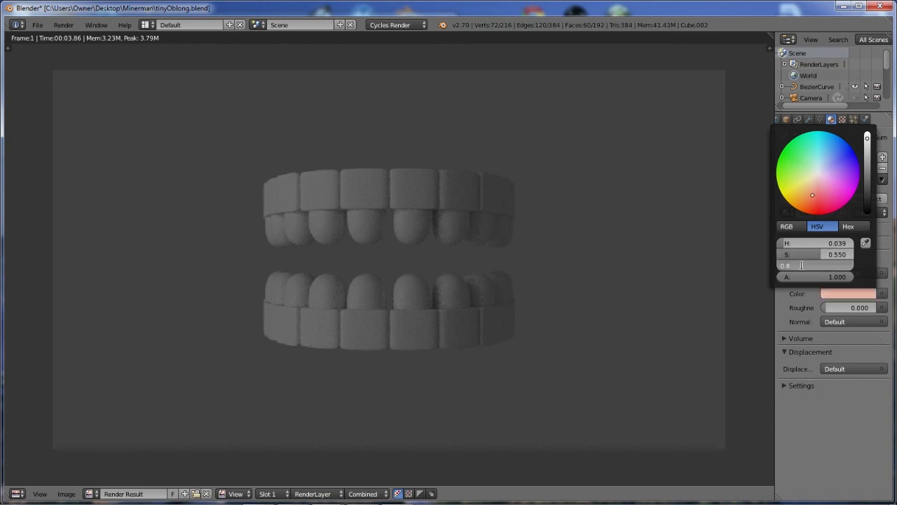
{"action": "key", "text": "BackSpace"}
{"action": "key", "text": "Return"}
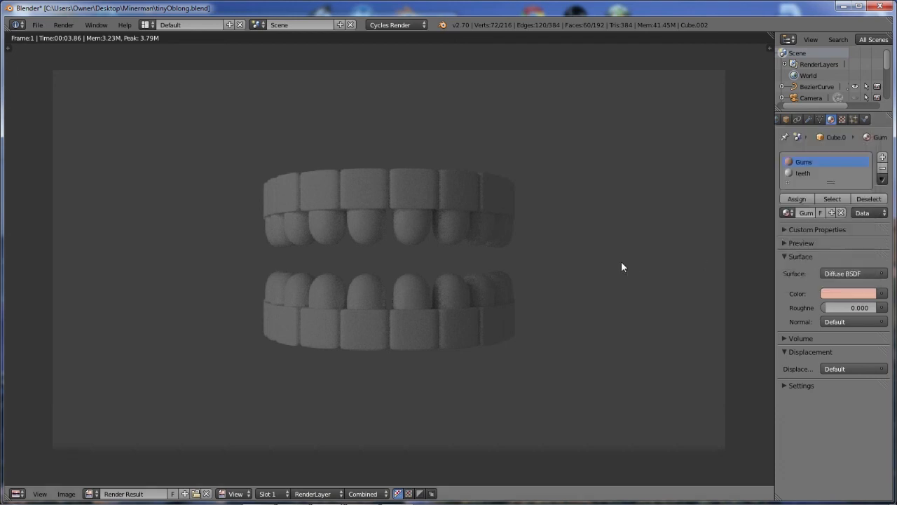
{"action": "key", "text": "F12"}
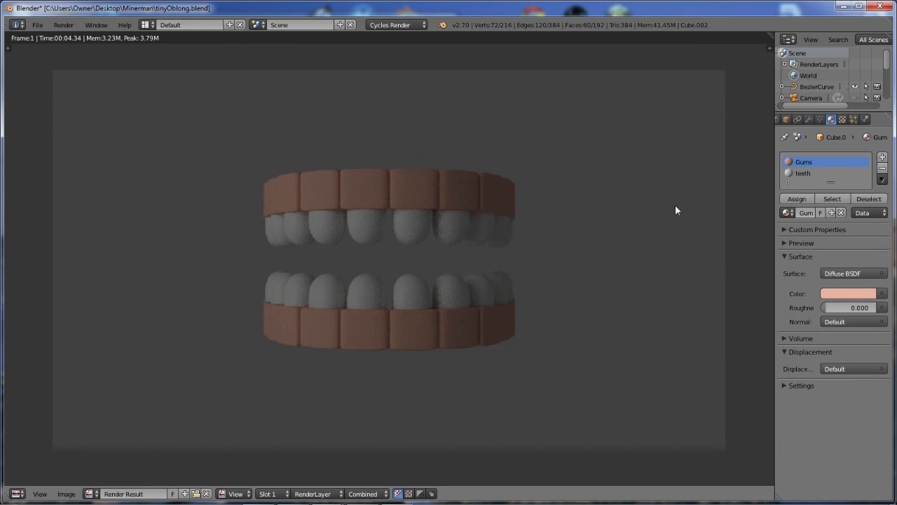
Set the mix factor of the teeth material to 0.15 and check it in a test render
{"action": "left_click", "coordinate": [803, 171]}
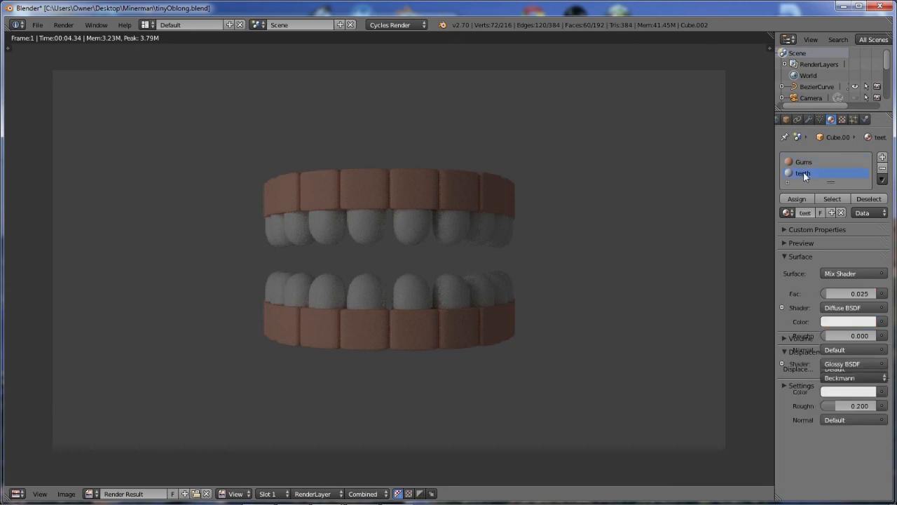
{"action": "left_click", "coordinate": [831, 296]}
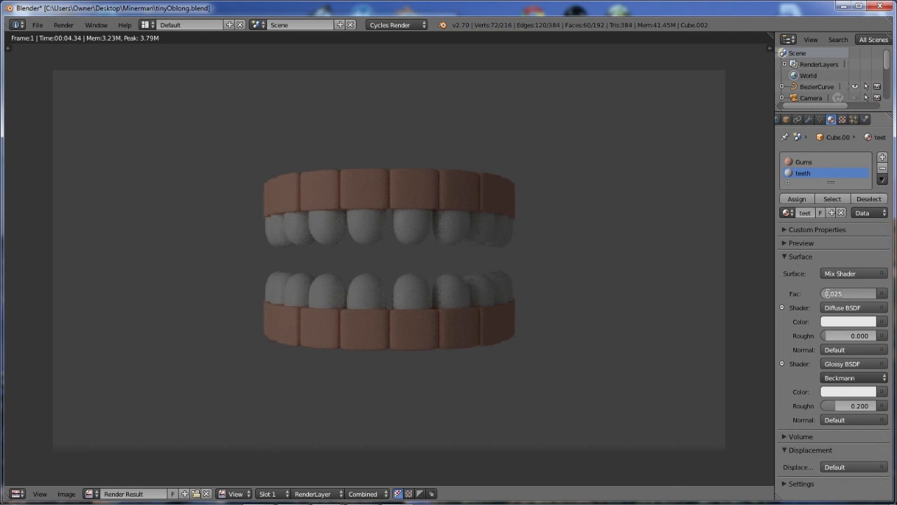
{"action": "key", "text": "BackSpace"}
{"action": "type", "text": ".15"}
{"action": "key", "text": "Return"}
{"action": "key", "text": "F12"}
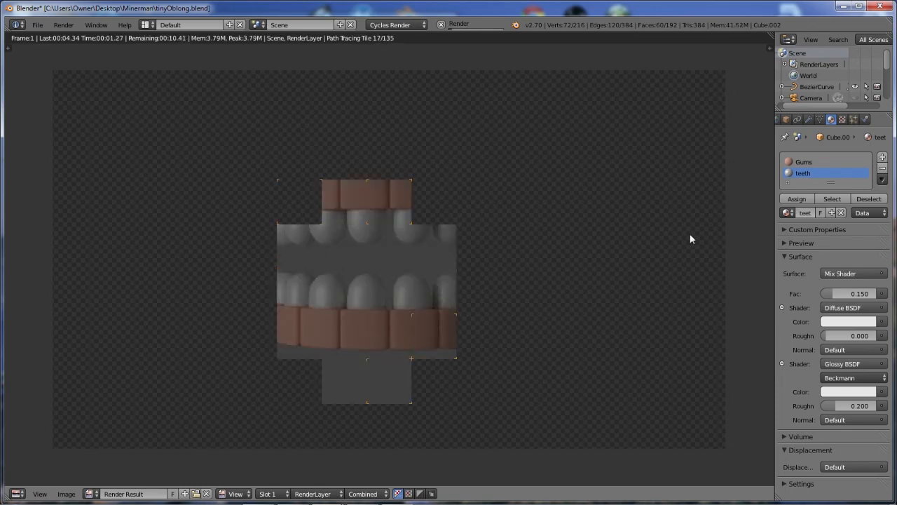
{"action": "scroll", "coordinate": [548, 284], "scroll_direction": "down", "scroll_amount": 2}
{"action": "scroll", "coordinate": [553, 286], "scroll_direction": "up", "scroll_amount": 2}
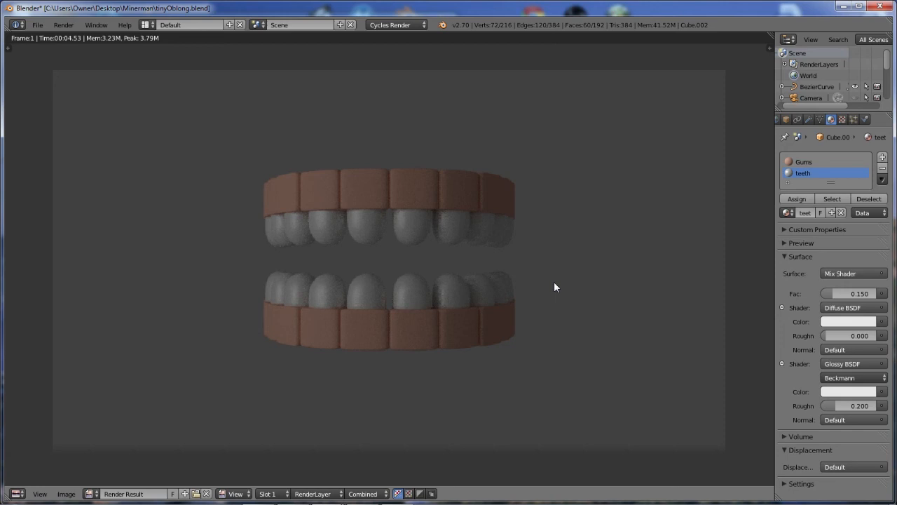
{"action": "key", "text": "Escape"}
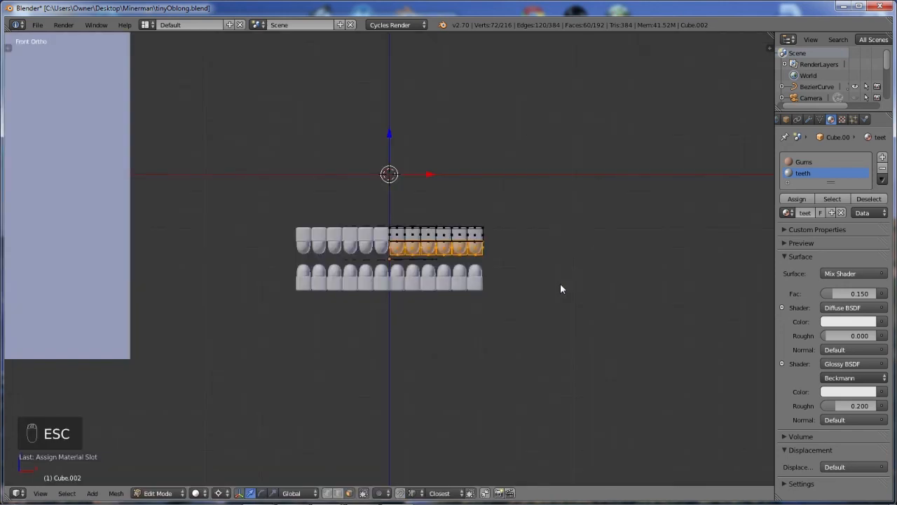
Leave Edit Mode on the teeth model and start another test render
{"action": "middle_click_drag", "start_coordinate": [499, 281], "coordinate": [403, 284]}
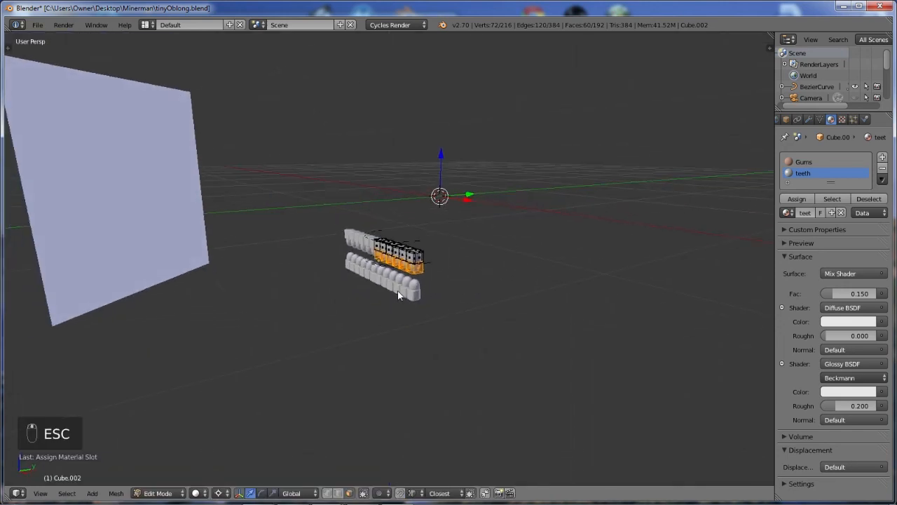
{"action": "key", "text": "Tab"}
{"action": "scroll", "coordinate": [450, 283], "scroll_direction": "up", "scroll_amount": 3}
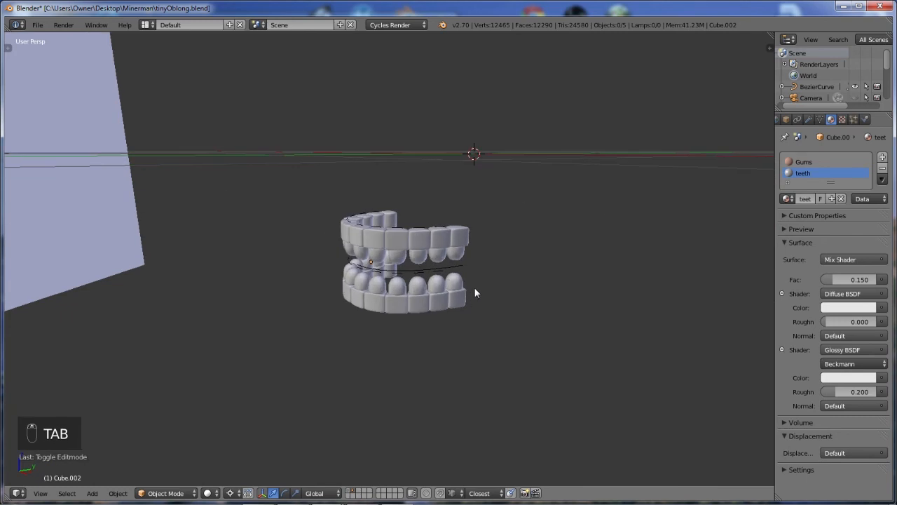
{"action": "key", "text": "F12"}
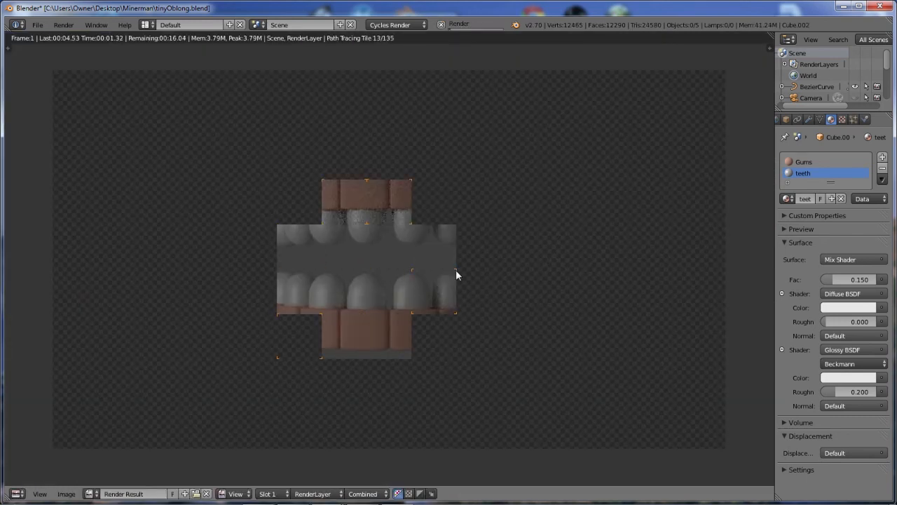